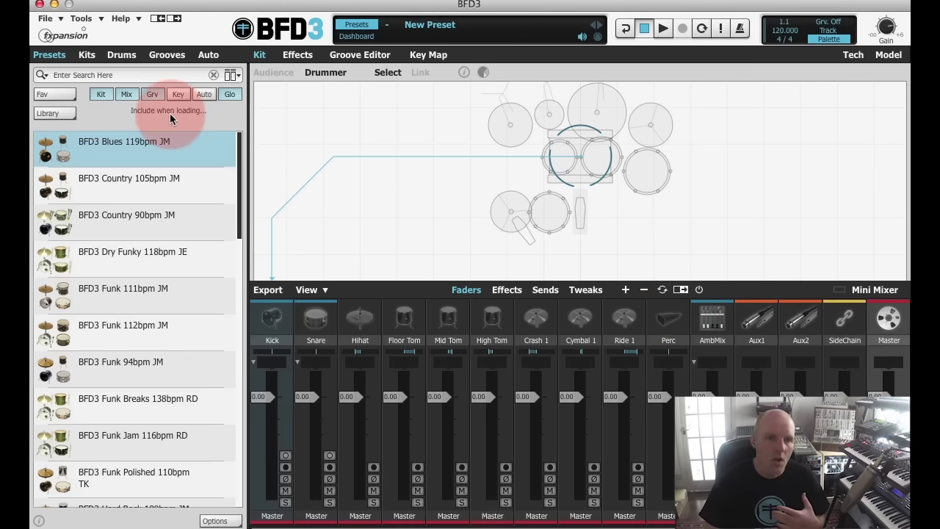
- Toggle the browser and cycle through its Presets, Kits, Drums, Grooves and automation/MIDI views
click(49, 57)
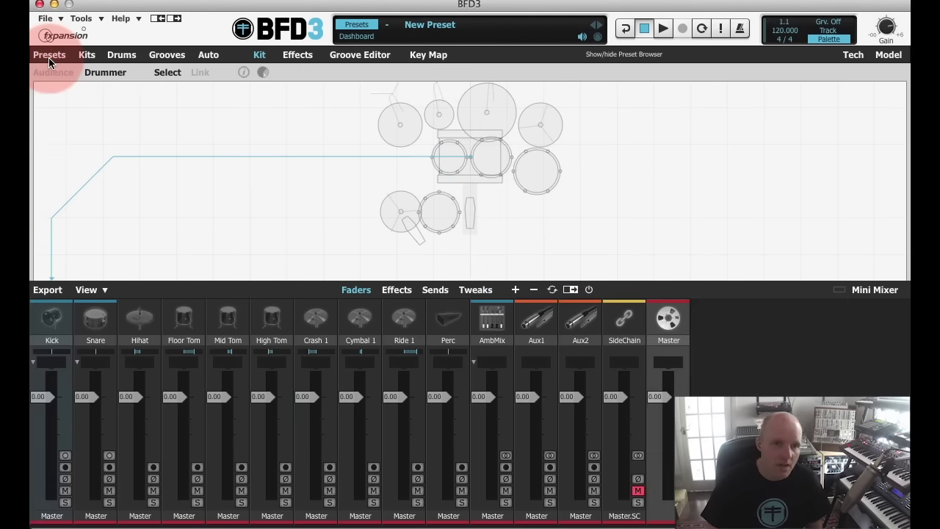
click(49, 57)
click(86, 56)
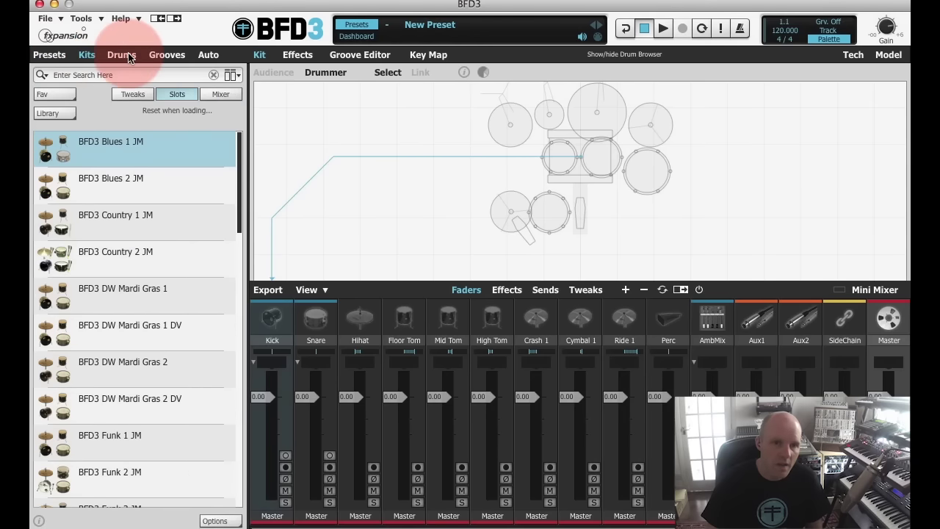
click(127, 57)
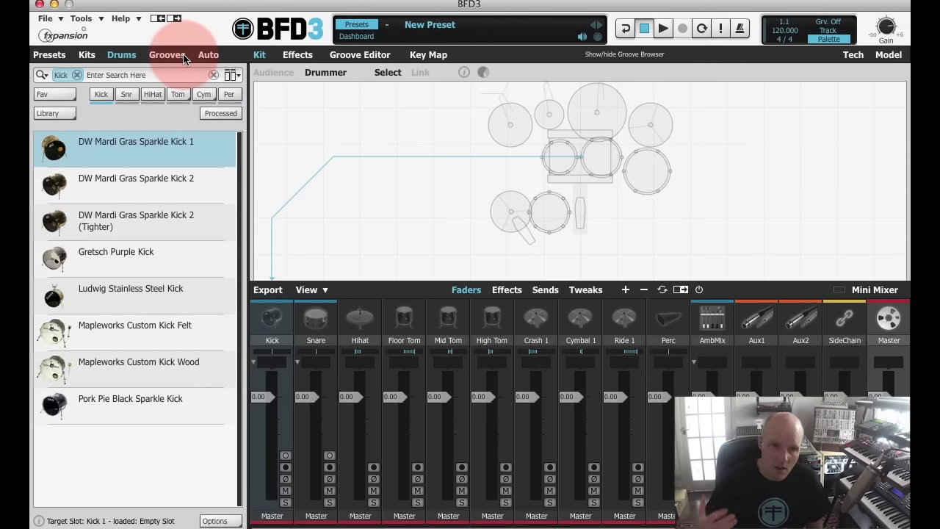
click(52, 56)
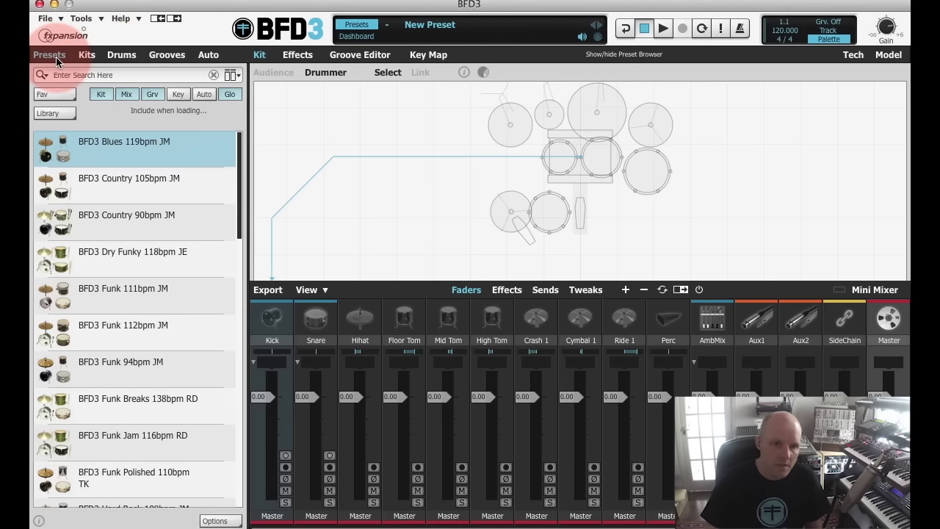
click(86, 56)
click(128, 57)
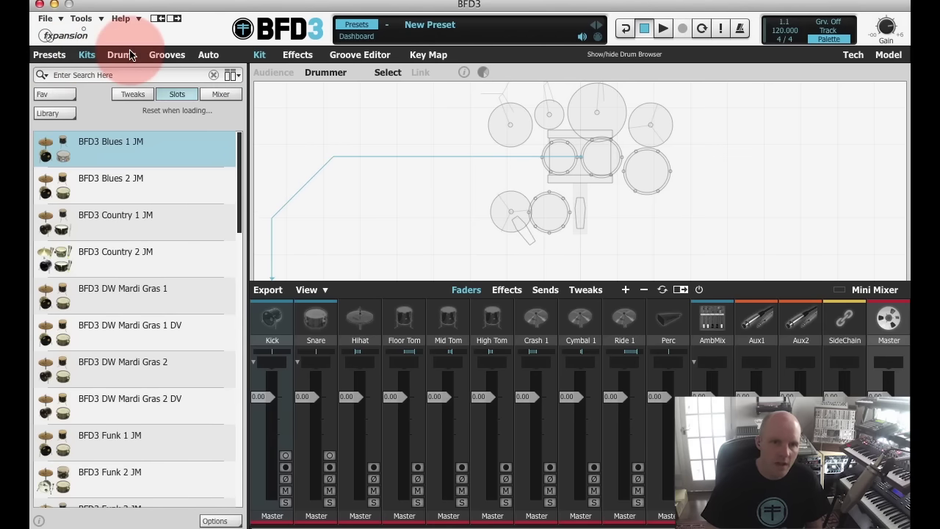
click(166, 57)
click(208, 57)
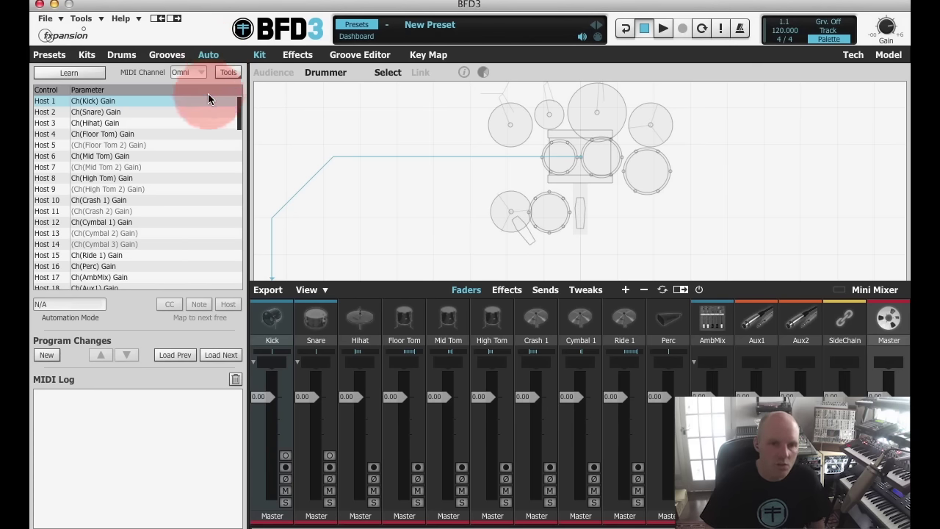
click(50, 57)
click(52, 57)
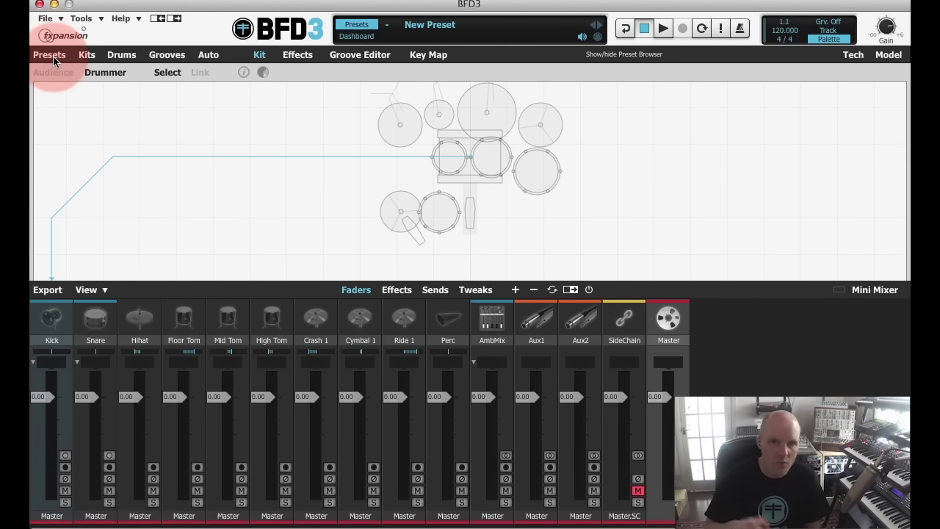
click(53, 56)
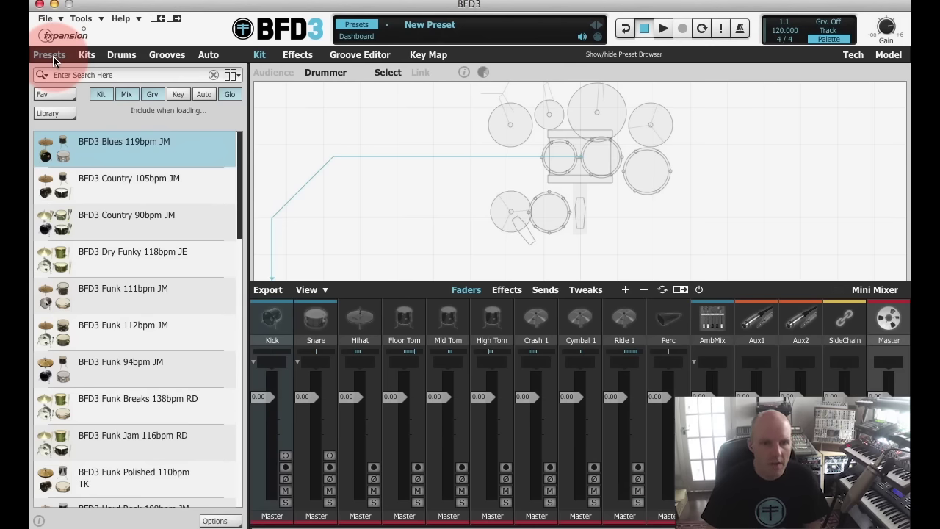
- Scroll the preset list and load BFD3 Funk Breaks 138bpm RD
click(172, 232)
scroll(168, 331, down, 3)
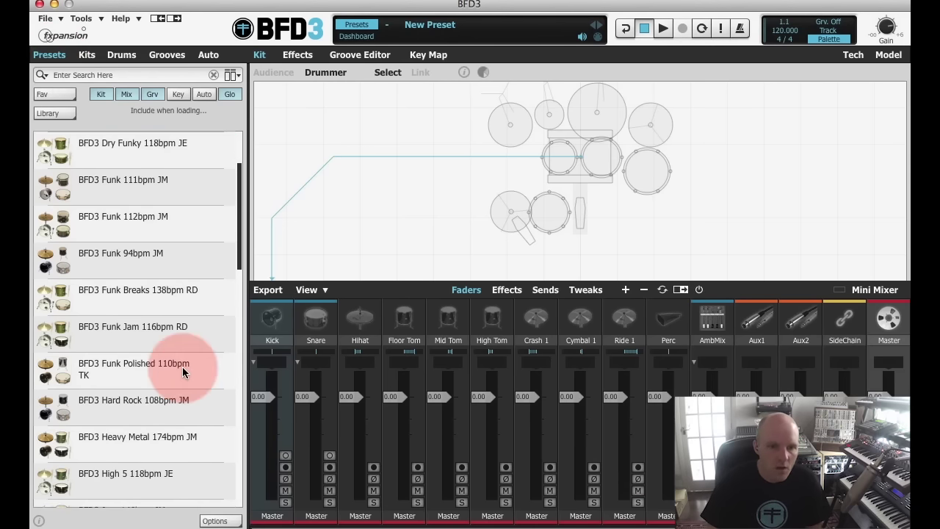
click(121, 303)
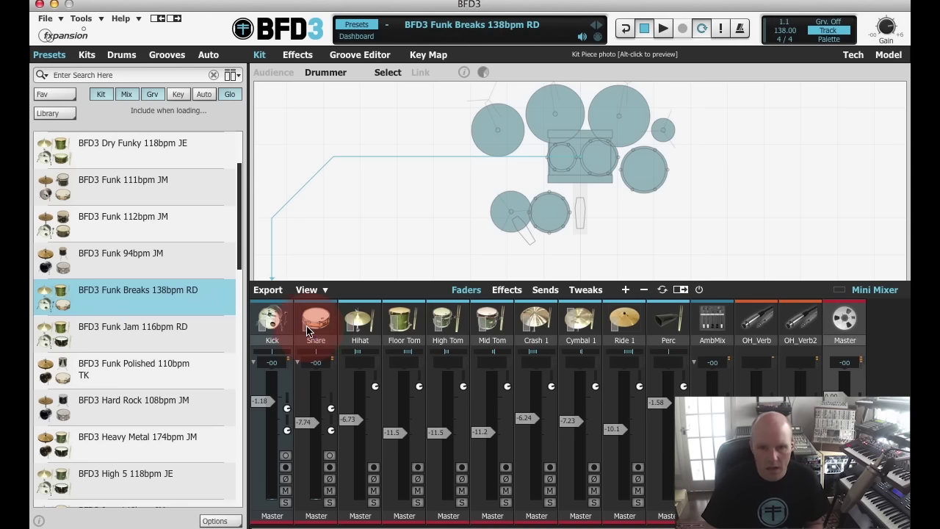
- Select the hihat channel, play and stop the groove, then hide the browser
click(351, 320)
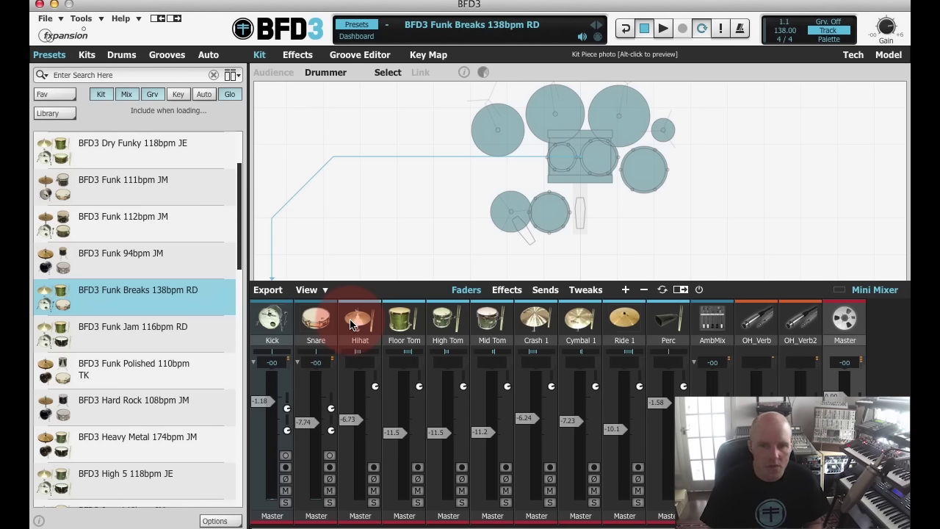
key(space)
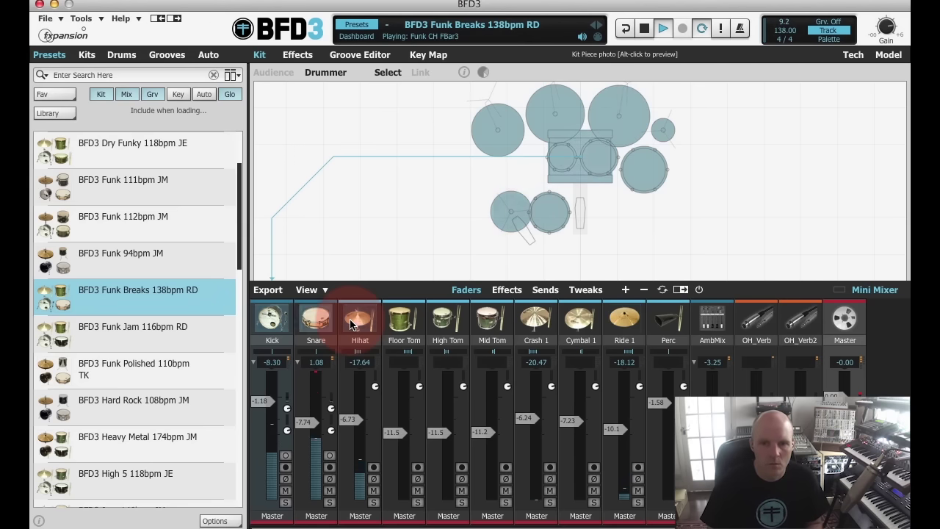
key(space)
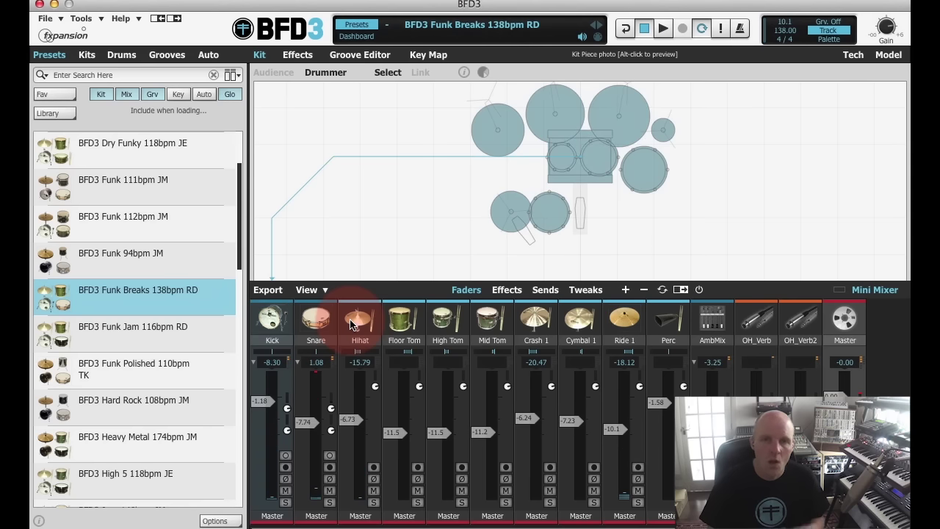
click(55, 54)
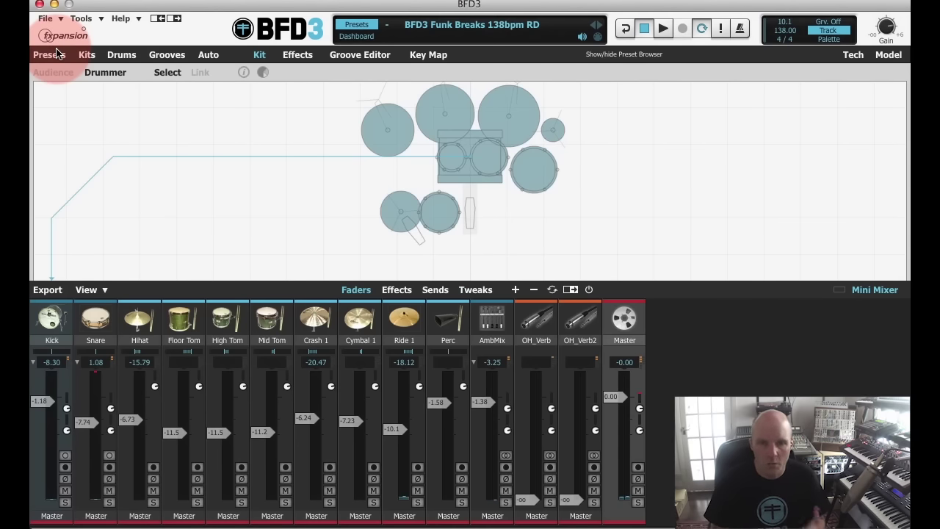
- Reopen the browser, select the Snare channel and show the Canopus Bronze Piccolo Snare's info and key map
click(59, 56)
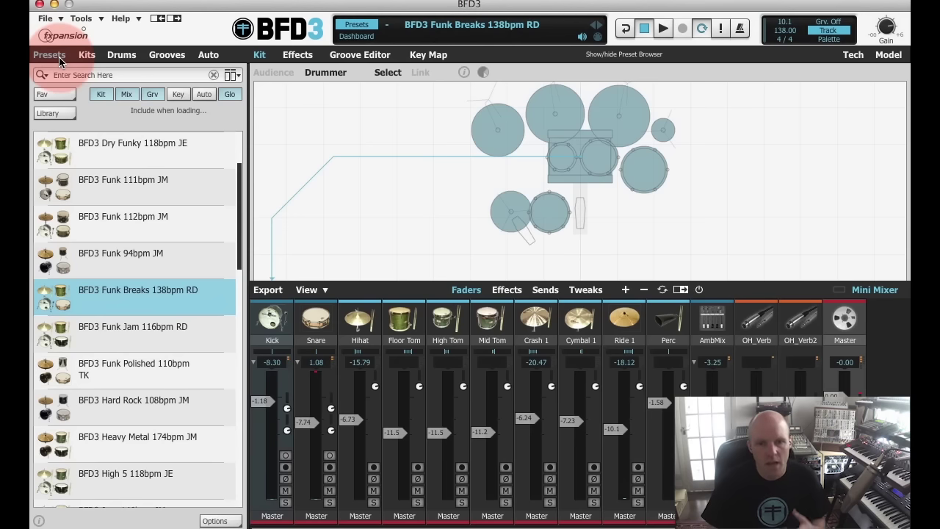
click(250, 264)
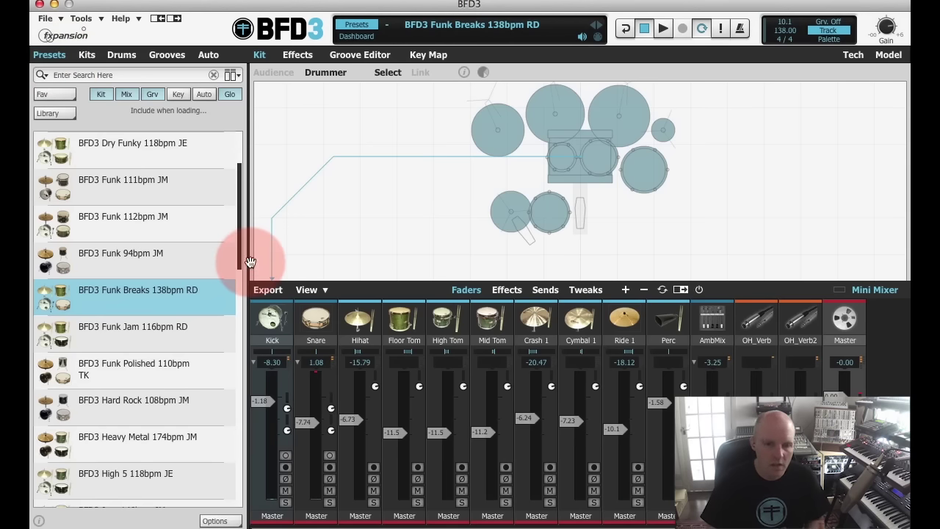
click(321, 328)
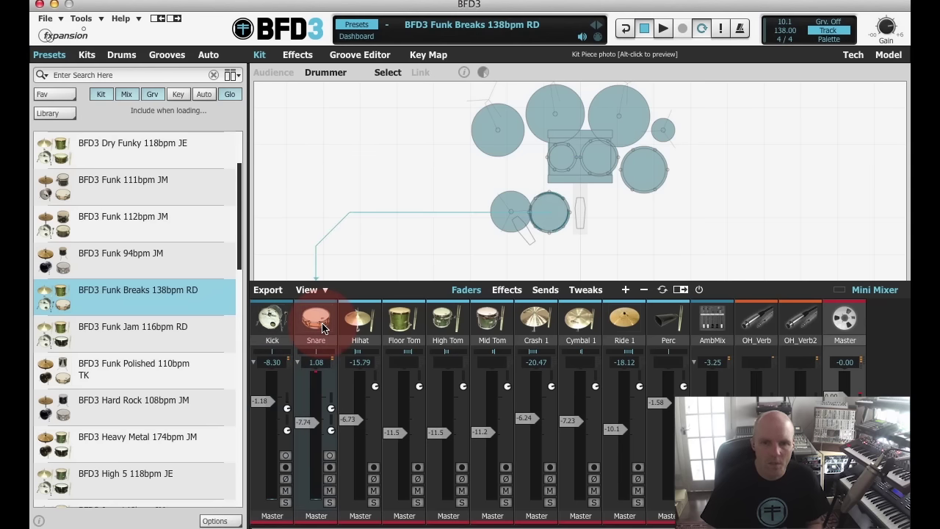
drag(322, 328, 334, 195)
click(464, 73)
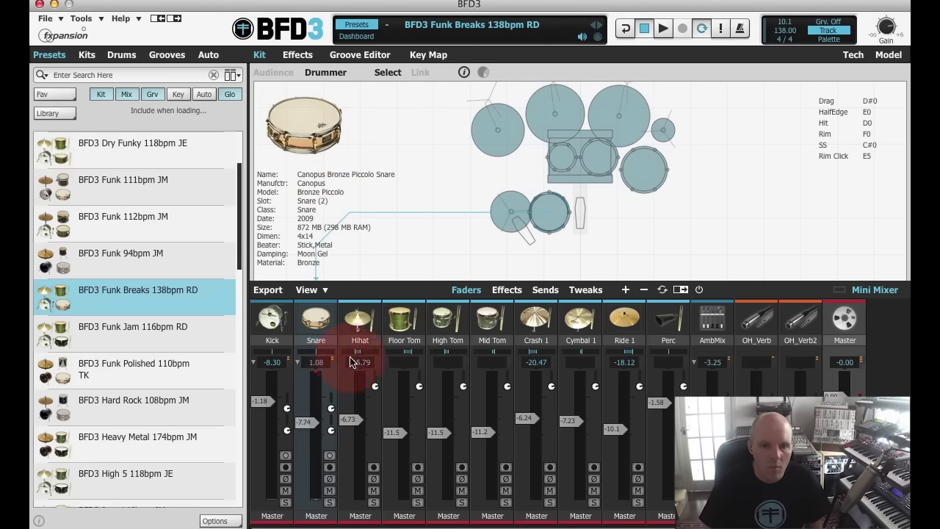
- Audition the Mapex Black Panther Blade Brush On snare, then load Mapleworks Custom Snare 13 Stick SnOn
click(319, 325)
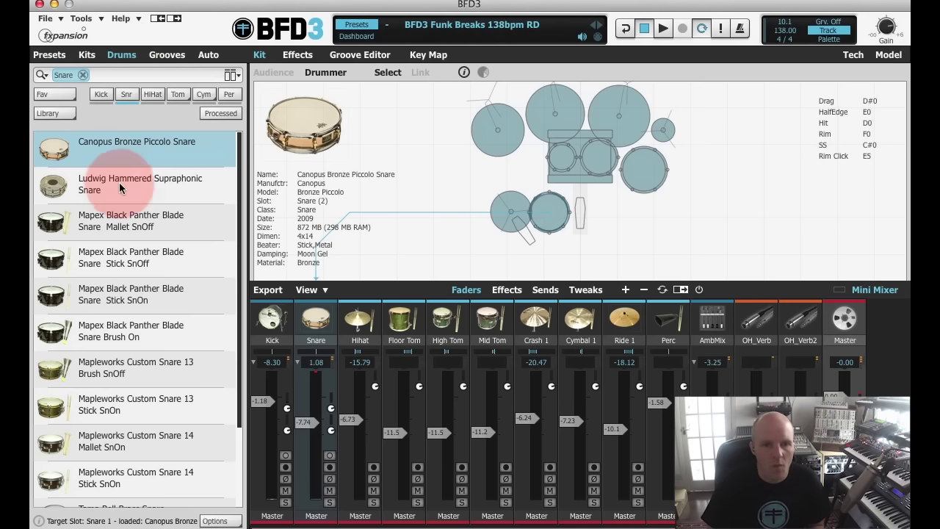
click(123, 341)
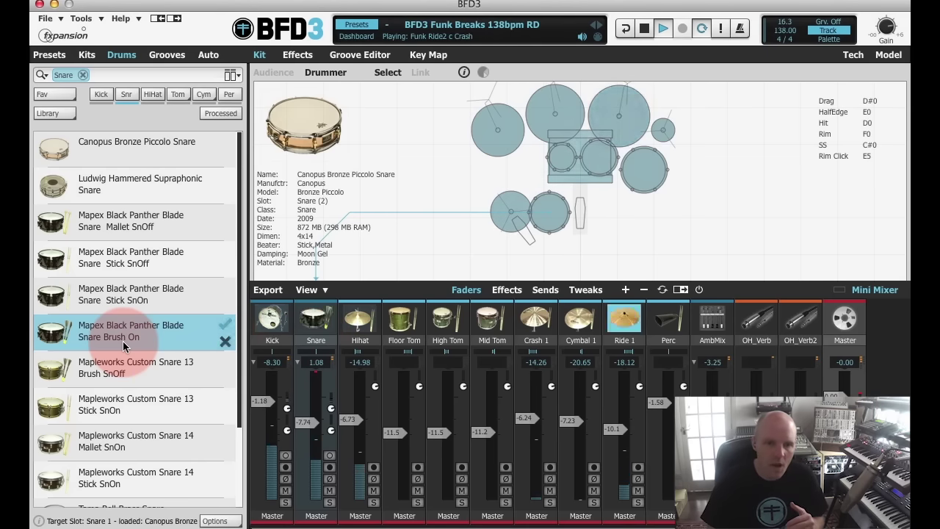
click(225, 342)
click(146, 400)
click(225, 398)
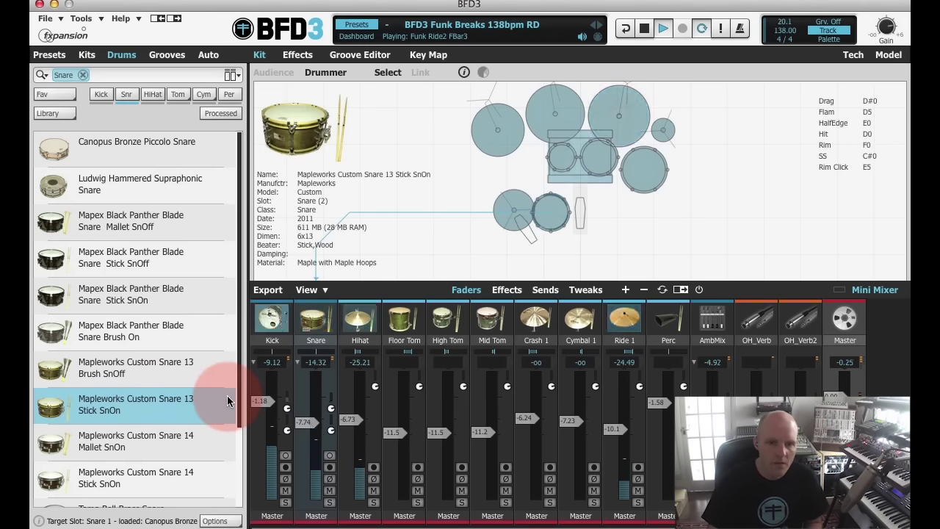
- Load the Tama Bell Brass Snare into the snare slot and stop playback
click(312, 329)
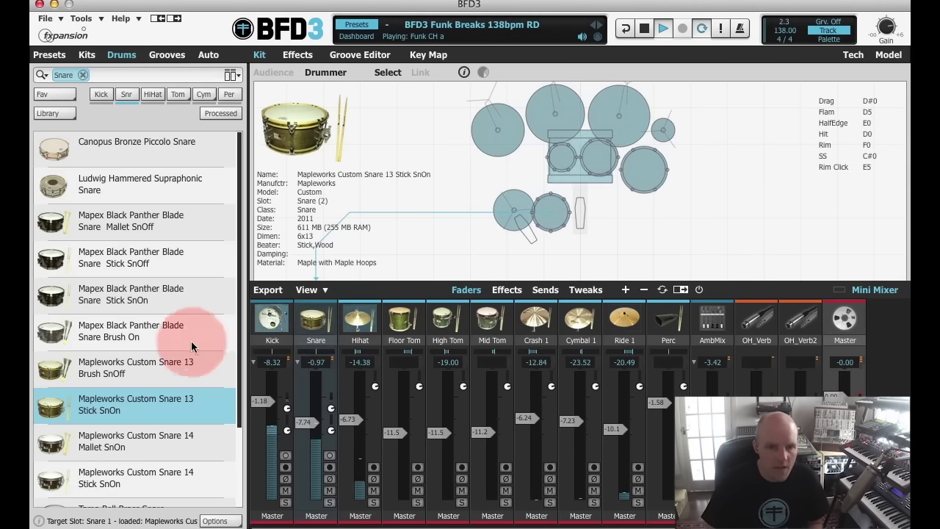
scroll(176, 341, down, 3)
click(150, 431)
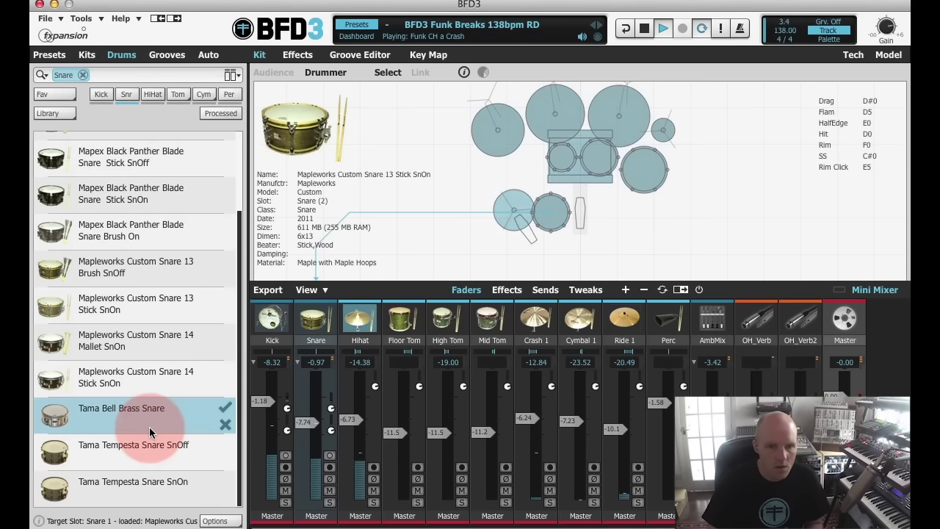
click(225, 408)
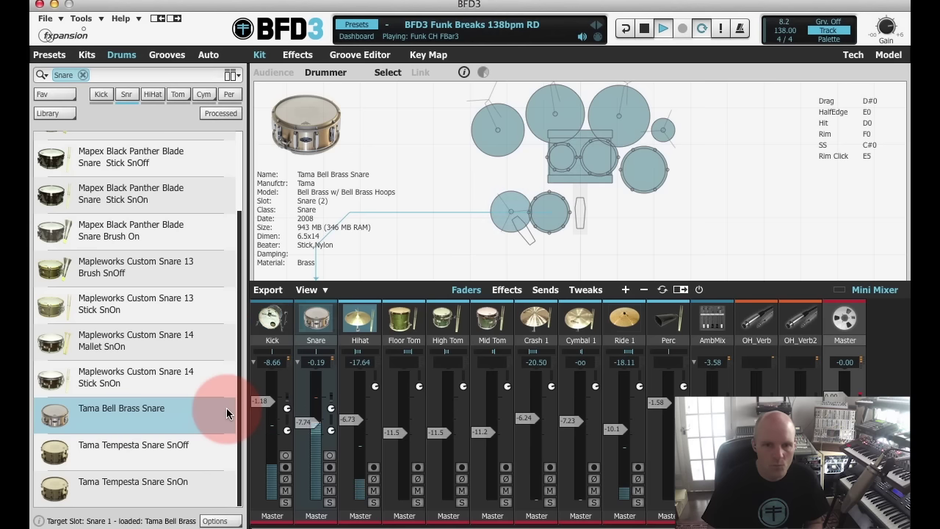
key(space)
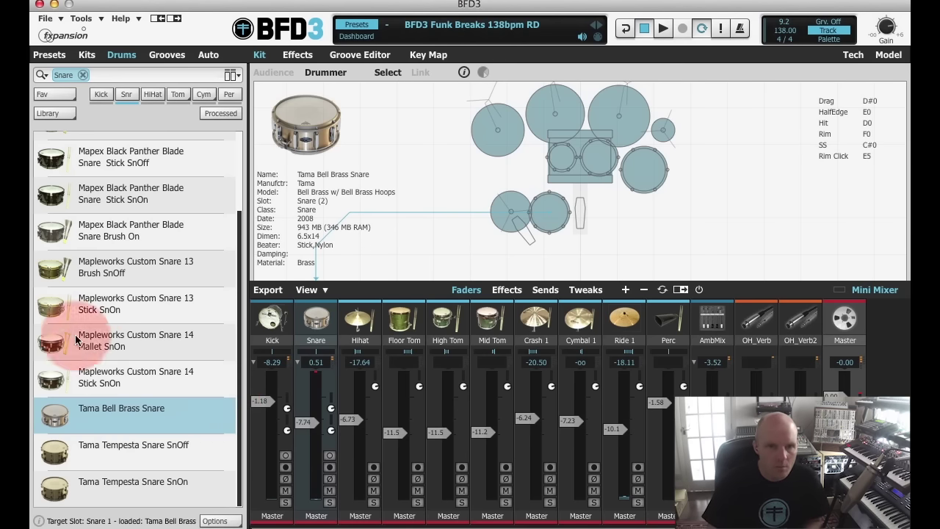
- Open the Effects page, check the Hihat and tom channels, and land on Snare's EQ and Comp Chan
click(122, 55)
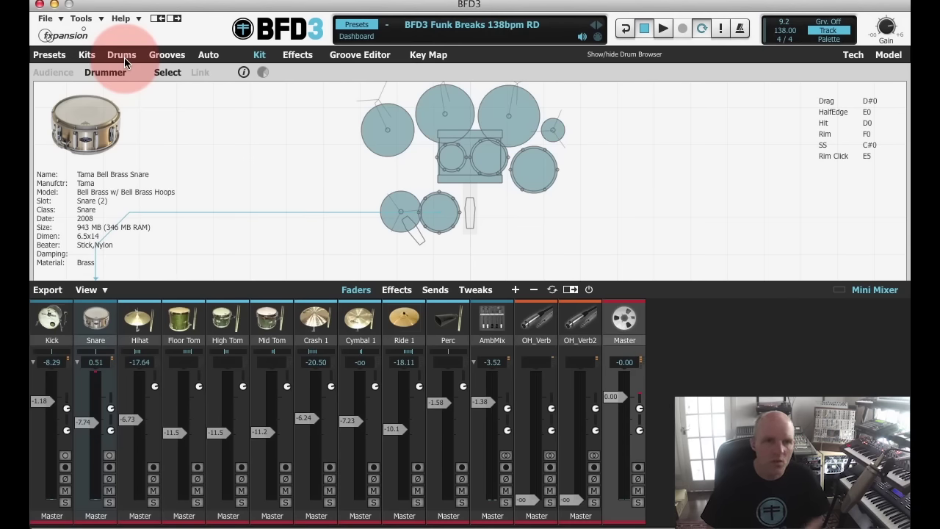
click(297, 56)
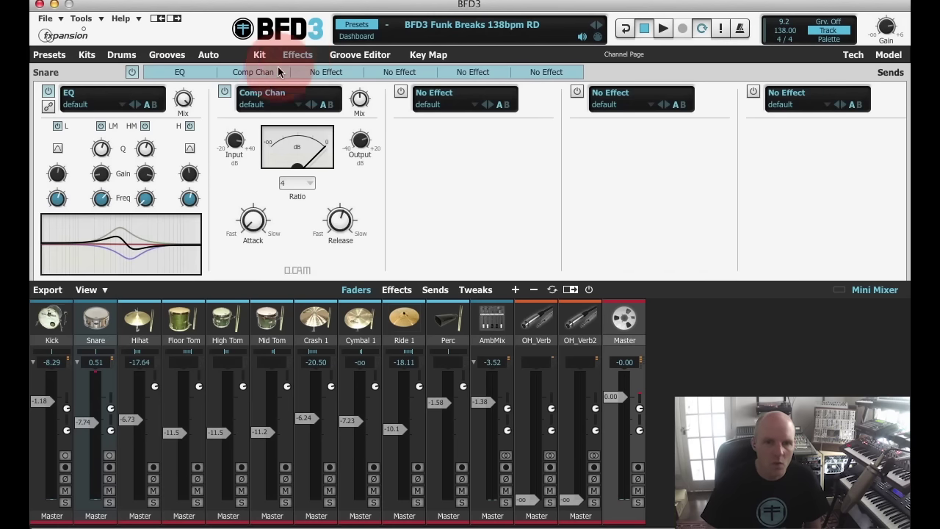
click(136, 327)
click(180, 327)
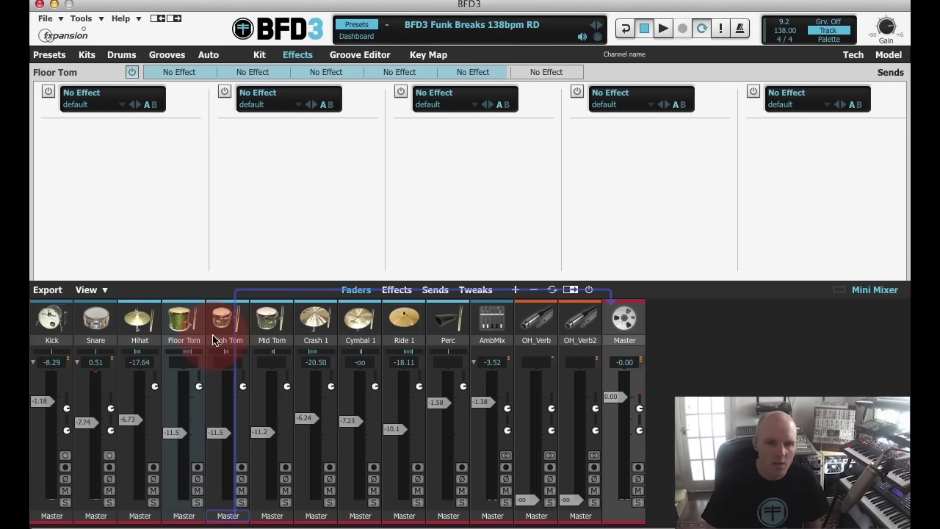
click(243, 330)
click(273, 329)
click(99, 327)
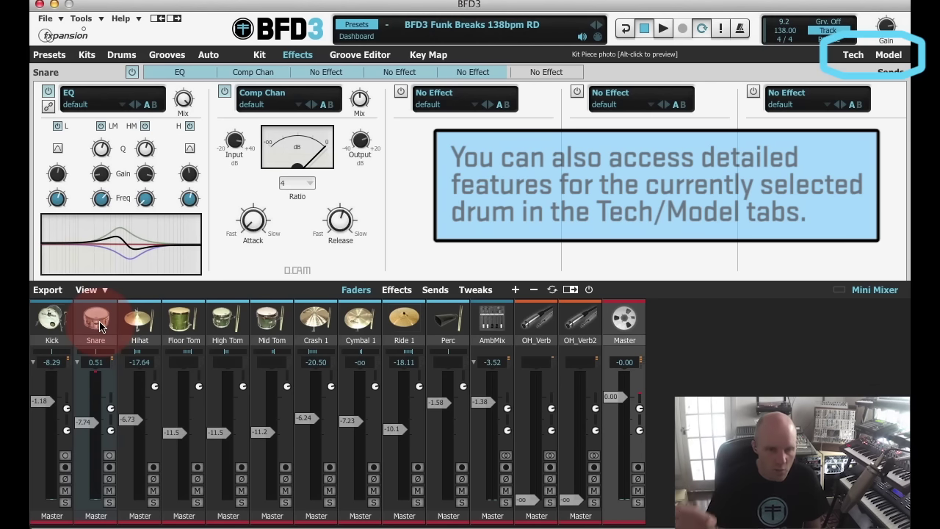
- Compare the Hihat, Kick and Snare channels' effect racks
click(142, 320)
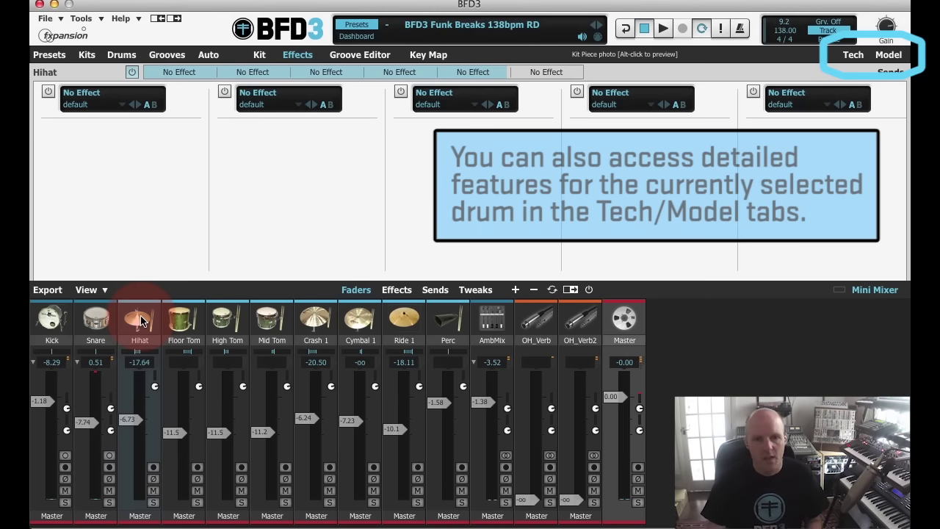
click(51, 319)
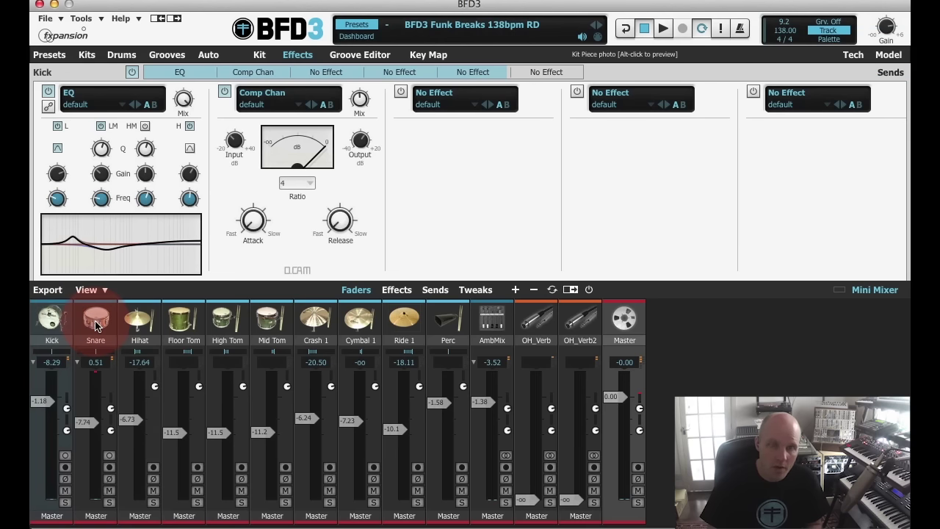
click(95, 323)
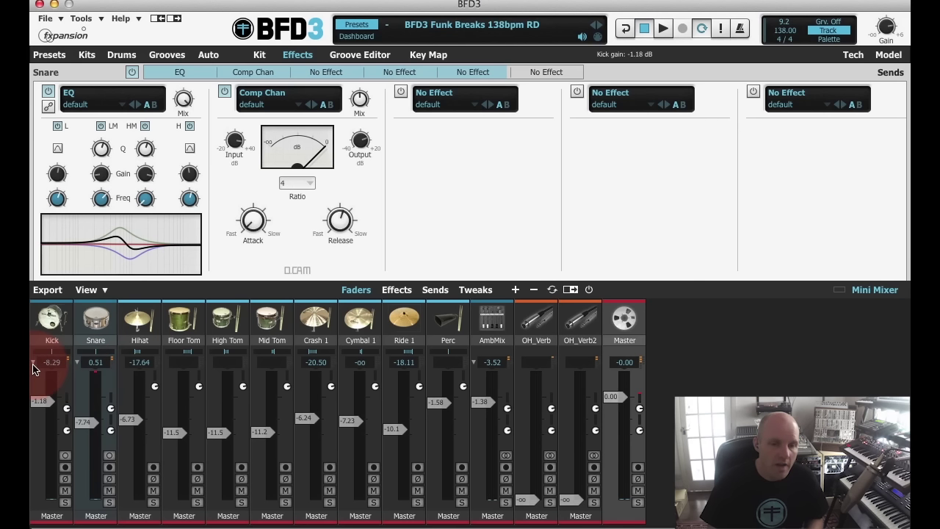
- Expand the snare into Snare Top, Snare Bottom and SnareSide, audition the groove, and select Snare Bottom
click(79, 367)
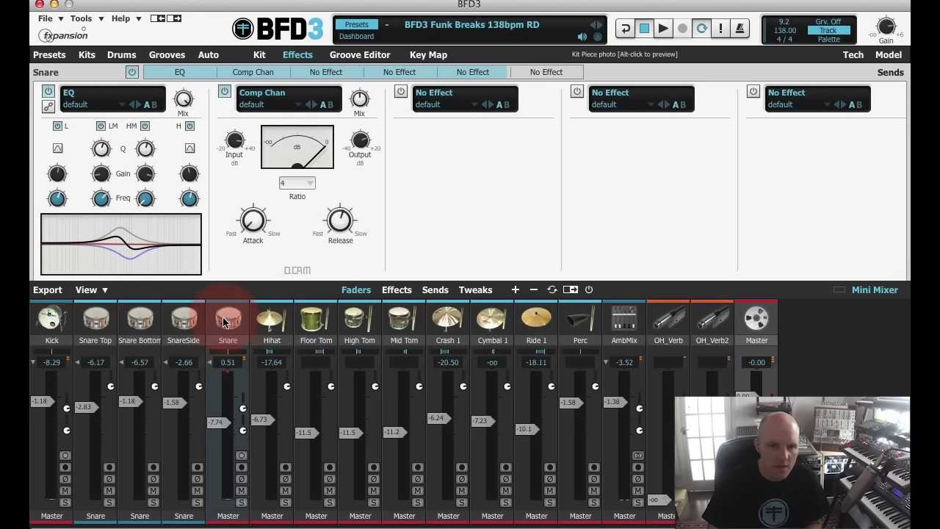
click(183, 319)
click(139, 319)
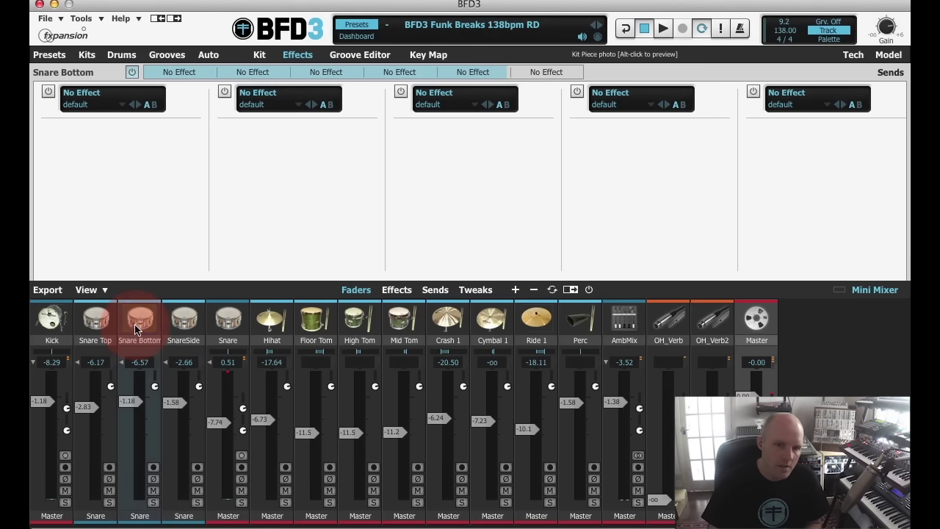
click(100, 324)
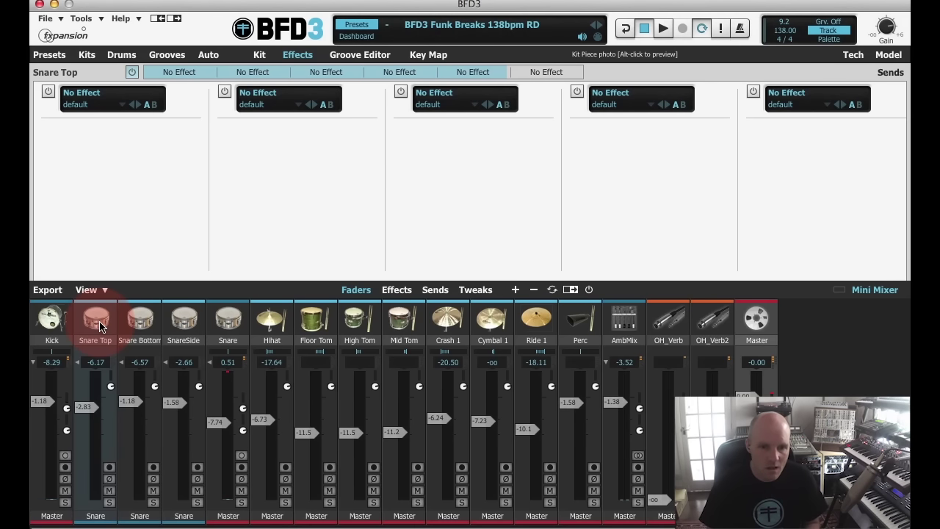
key(space)
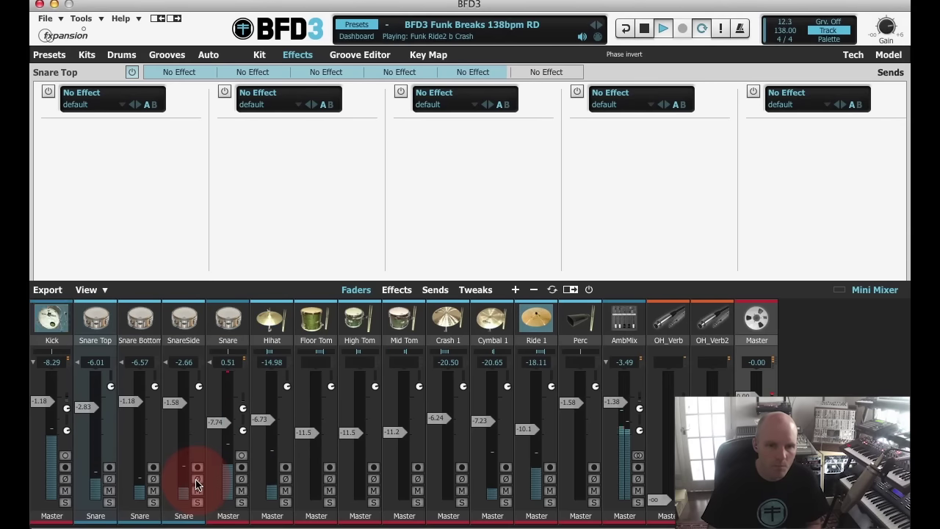
key(space)
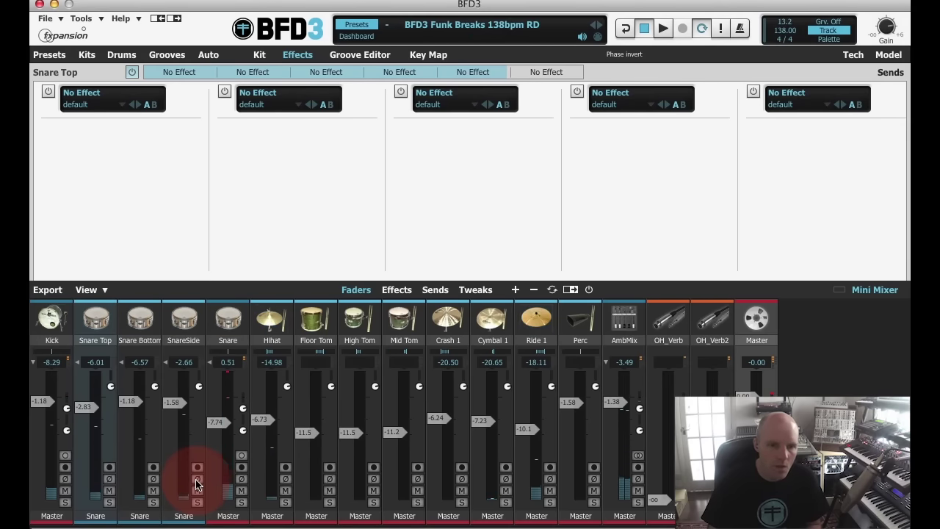
click(140, 317)
click(184, 317)
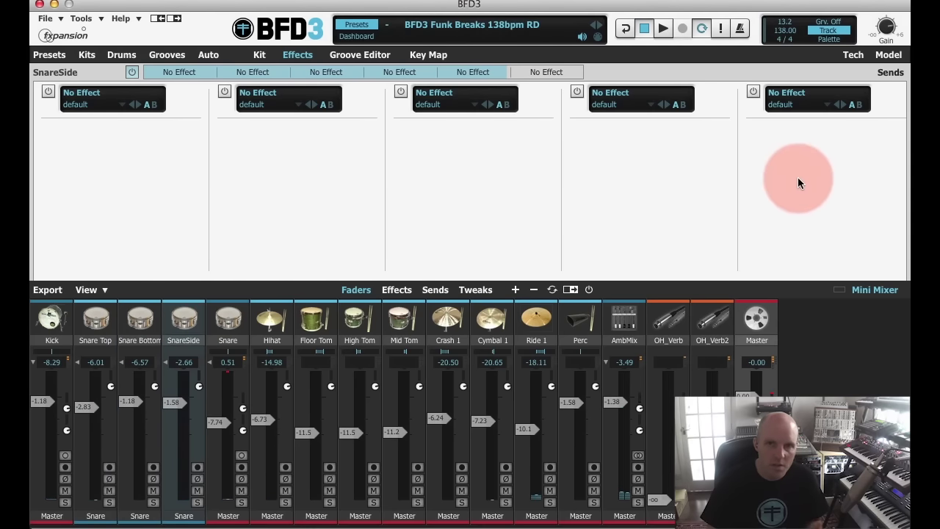
click(140, 317)
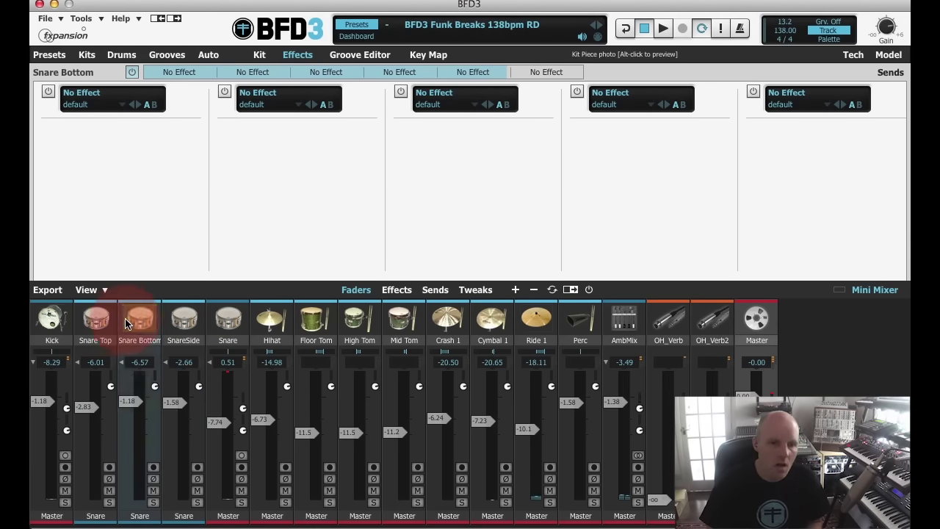
- Lower Snare Bottom to about -21.9 dB and audition Snare Bottom and Snare Top soloed during playback
drag(129, 401, 135, 464)
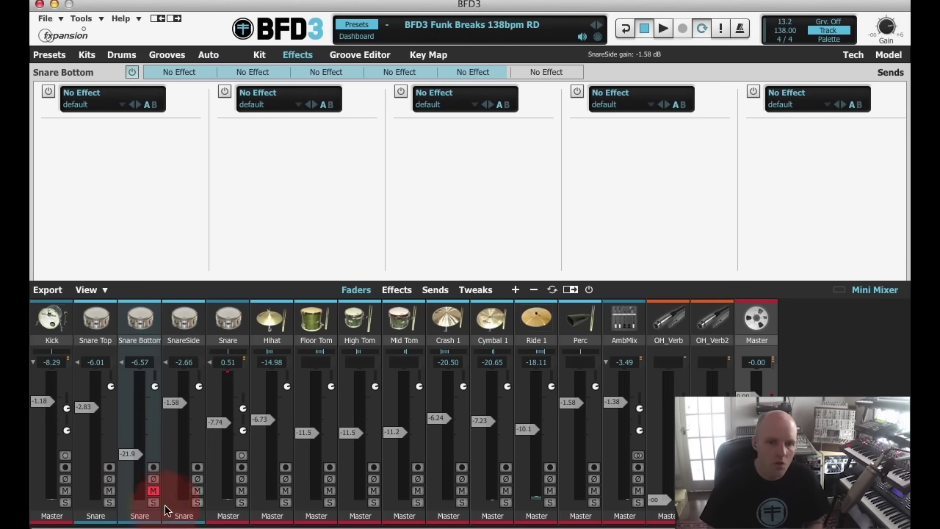
click(152, 502)
key(space)
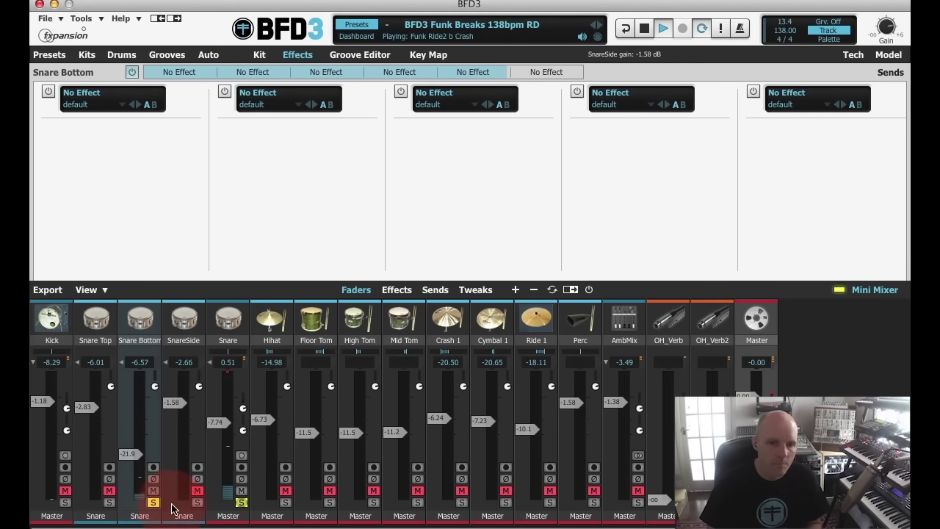
click(109, 502)
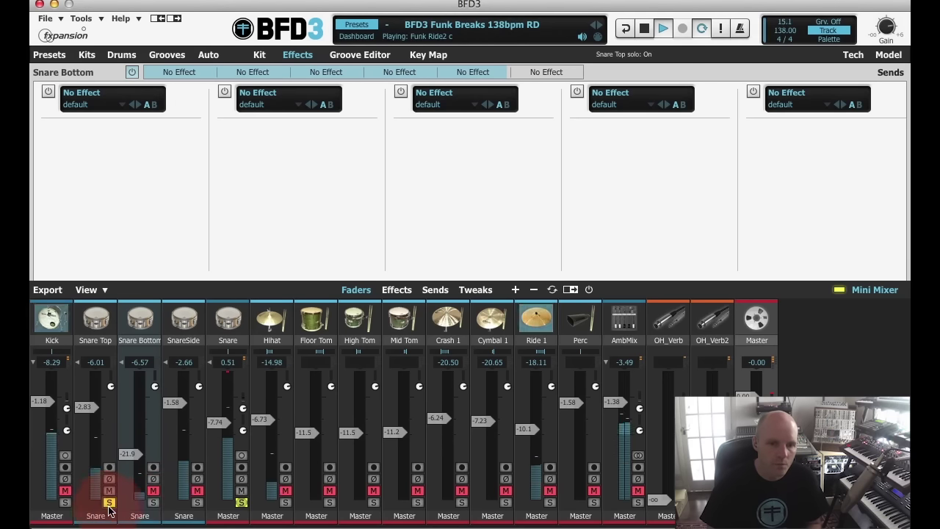
click(108, 503)
click(153, 478)
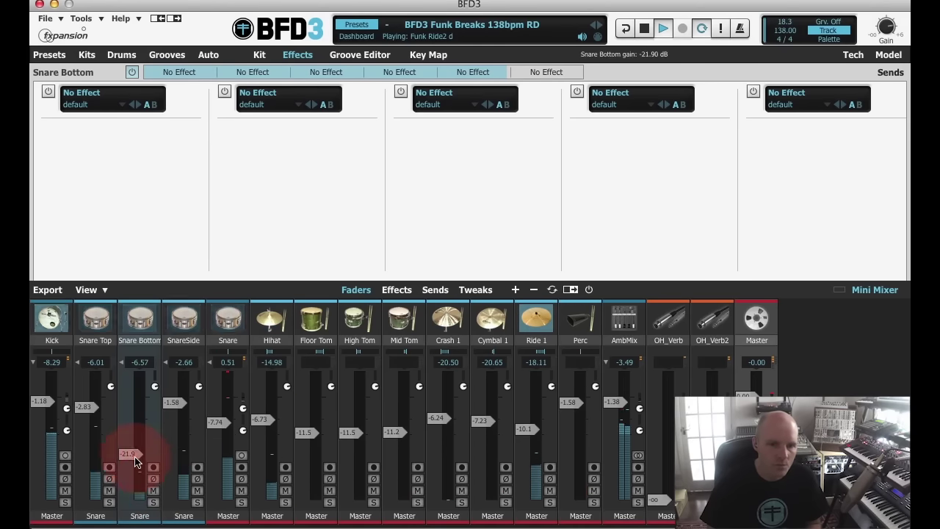
- Raise Snare Bottom back to about -0.58 dB, stop playback, and collapse the snare mics
drag(130, 452, 224, 402)
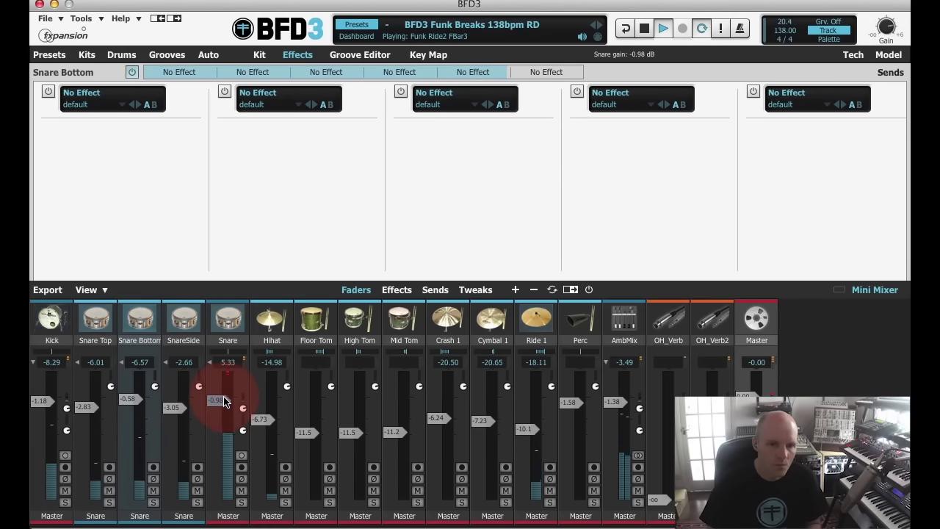
key(space)
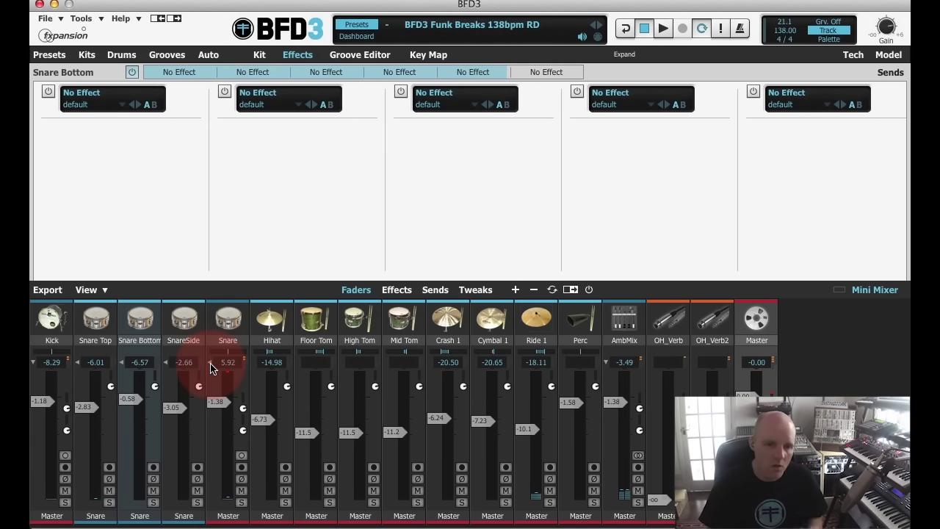
click(210, 368)
mouse_move(210, 368)
mouse_down()
mouse_move(80, 361)
mouse_move(76, 340)
mouse_up()
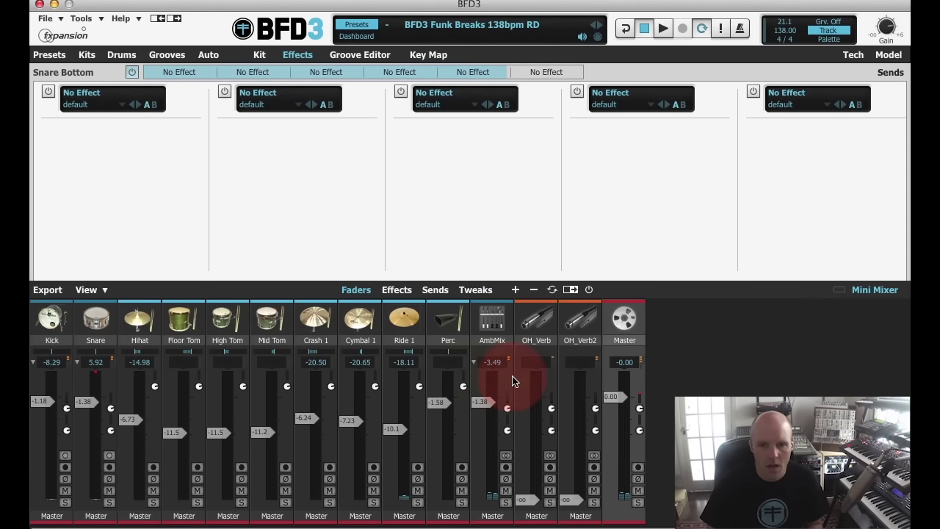
- Toggle the AmbMix group open and shut and view its Distortion and Limiter effects
click(473, 362)
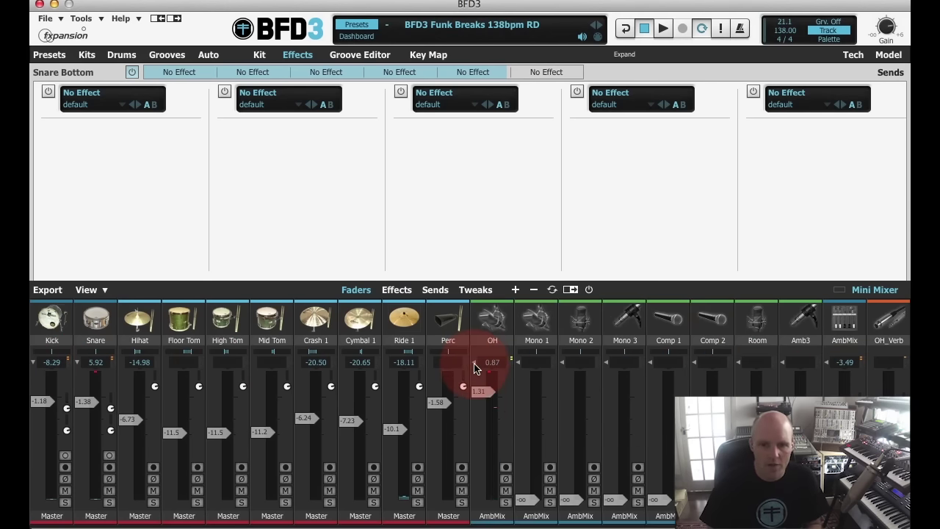
click(473, 365)
click(490, 321)
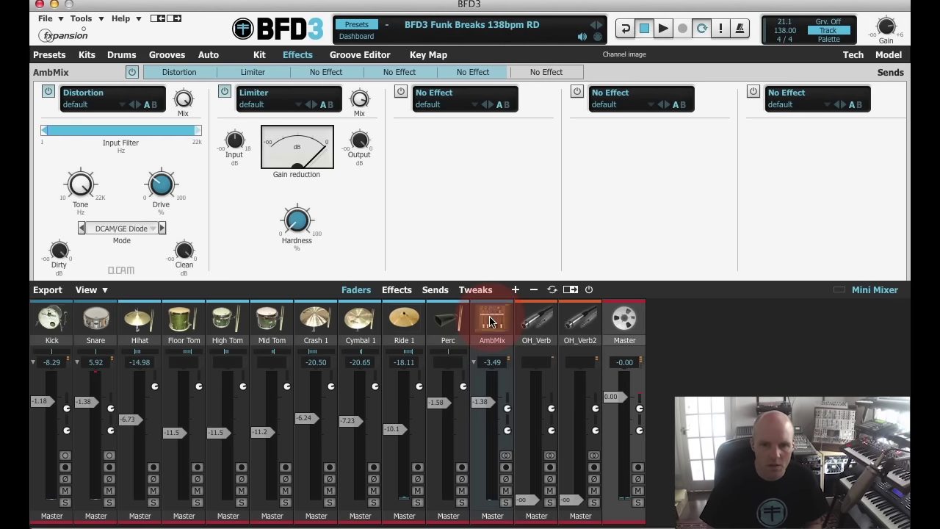
mouse_move(491, 321)
mouse_down()
mouse_move(487, 345)
mouse_move(455, 371)
mouse_up()
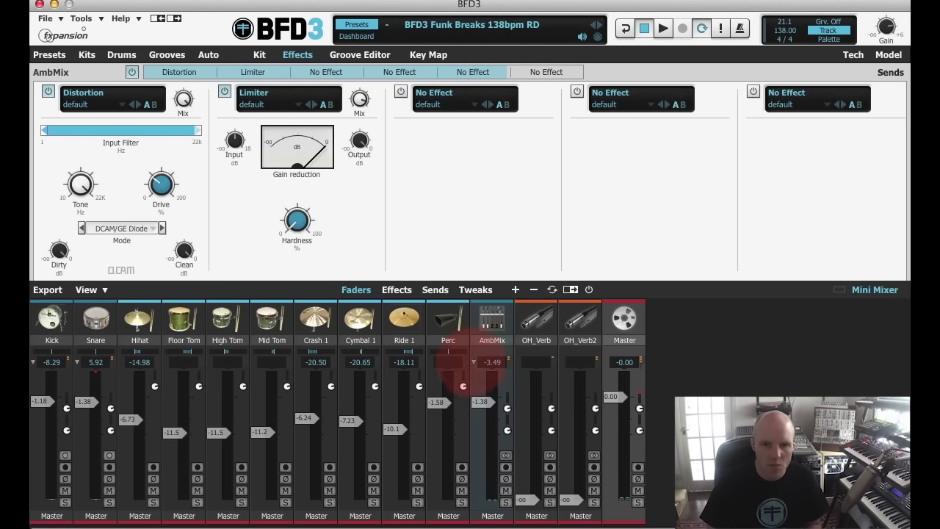
- Expand AmbMix and view the OH, Amb3 and Room channels' effects, ending on Amb3
click(473, 362)
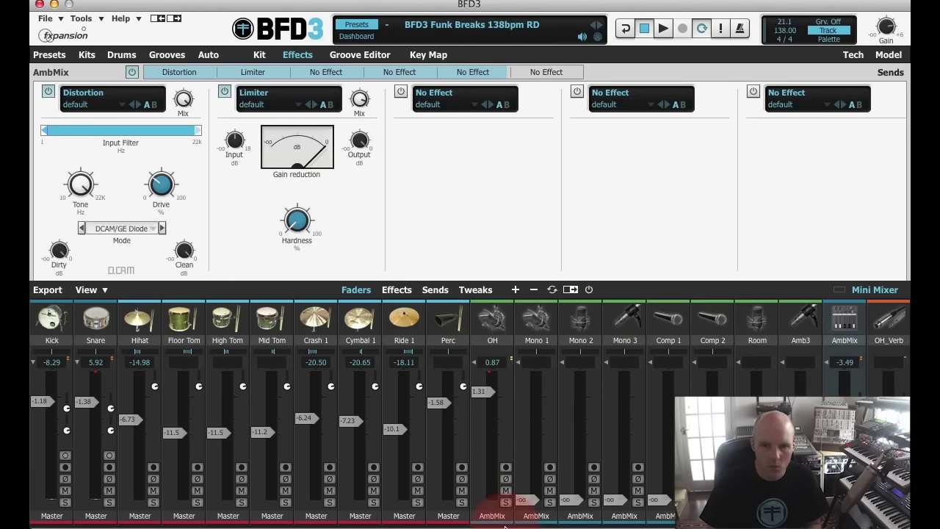
scroll(504, 514, right, 2)
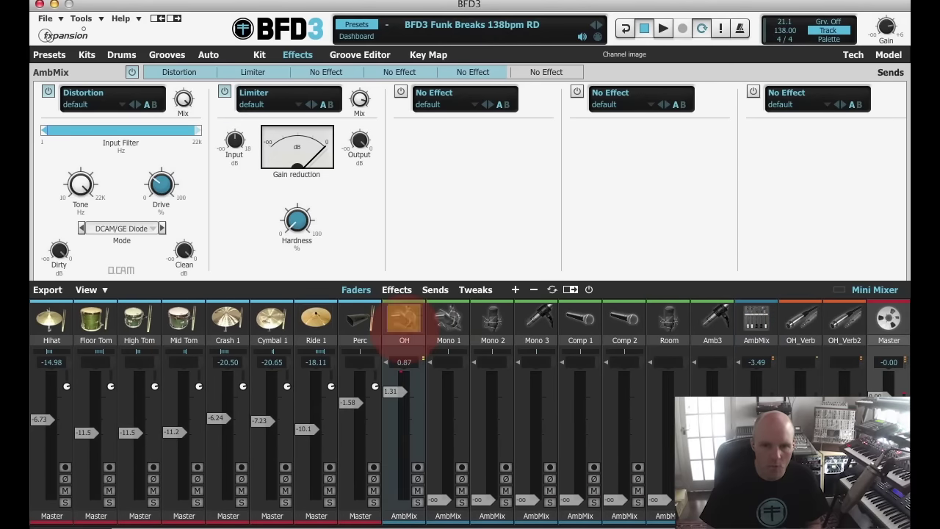
click(404, 330)
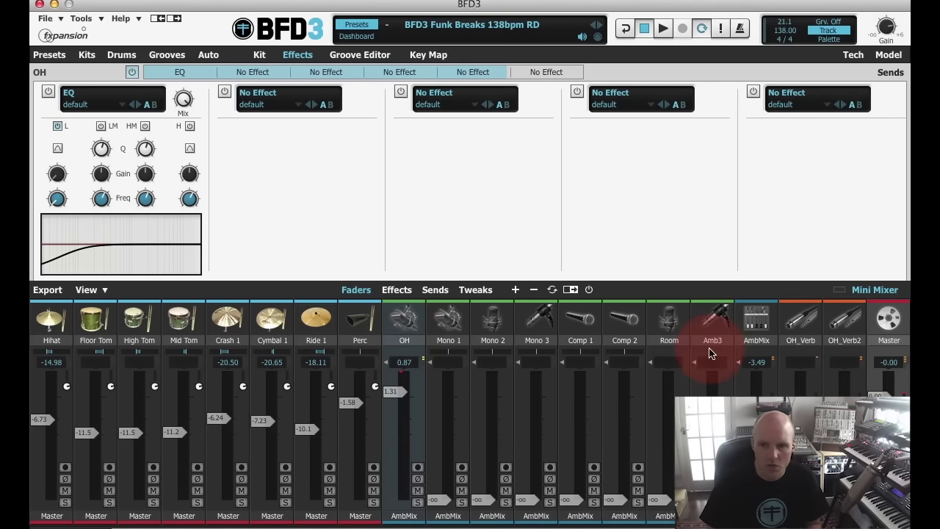
click(710, 324)
click(668, 323)
click(713, 323)
click(670, 470)
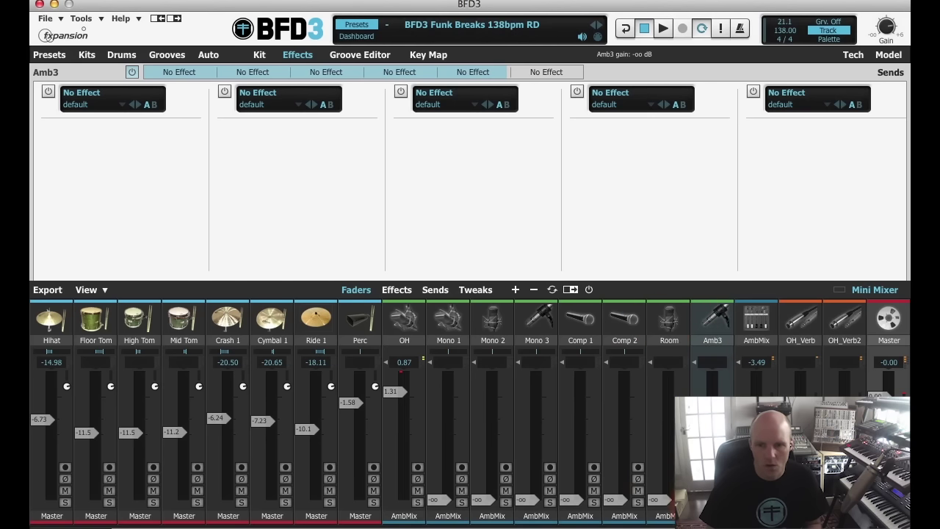
click(657, 502)
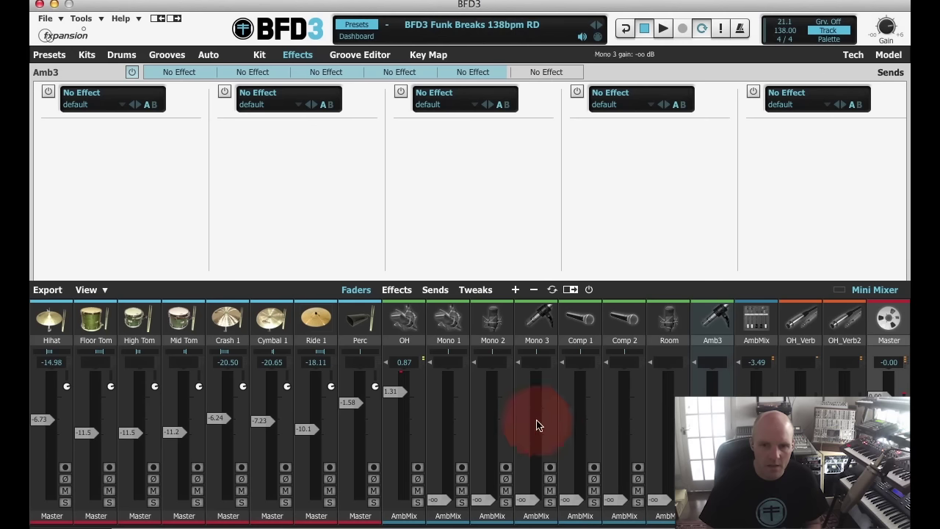
- View the Mono 1, Mono 3, Comp 1, Comp 2 and AmbMix effects, then collapse AmbMix
click(445, 320)
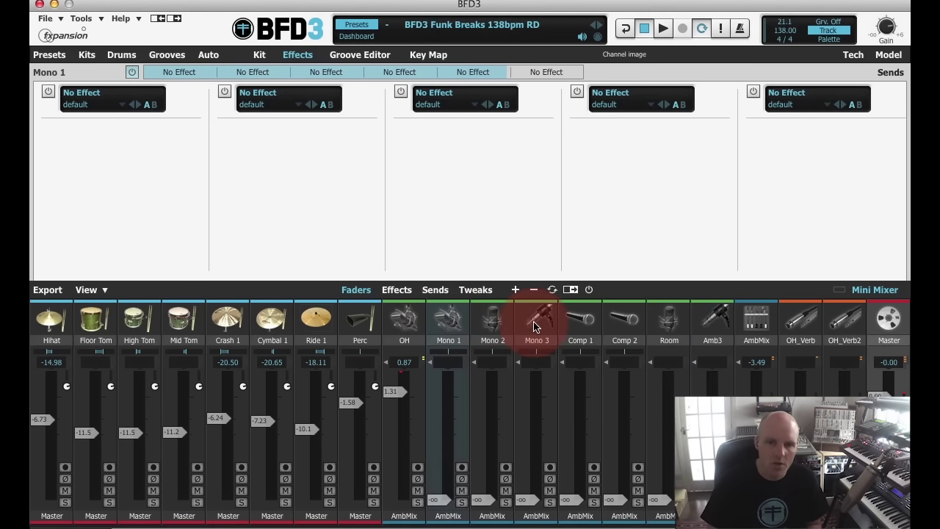
click(536, 323)
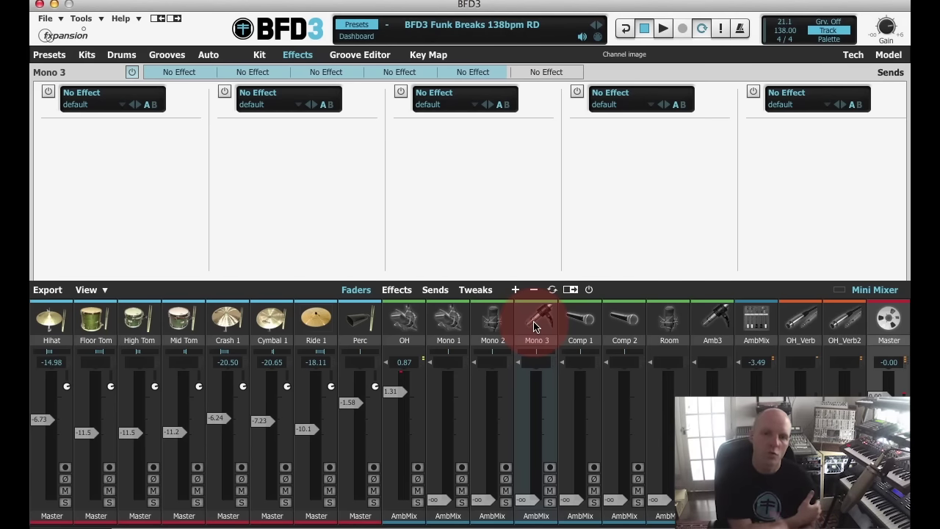
click(580, 320)
click(614, 323)
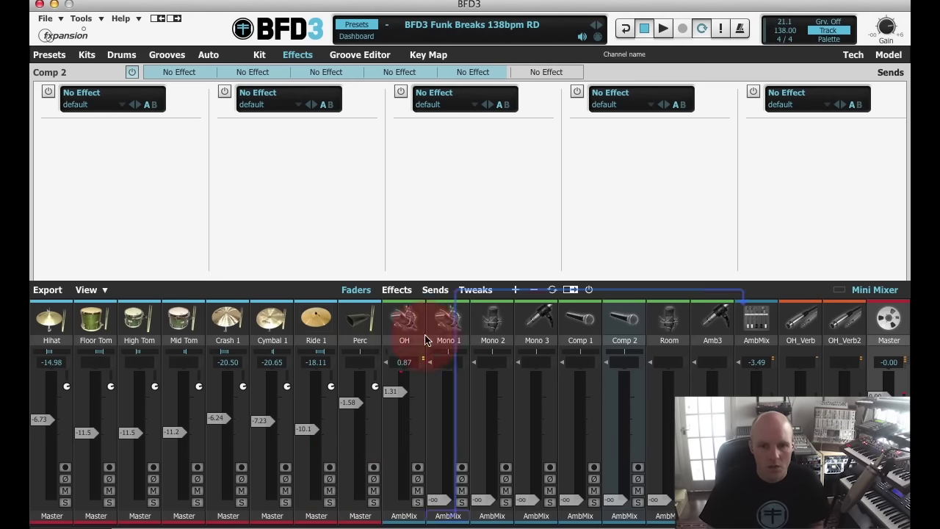
click(754, 317)
click(738, 362)
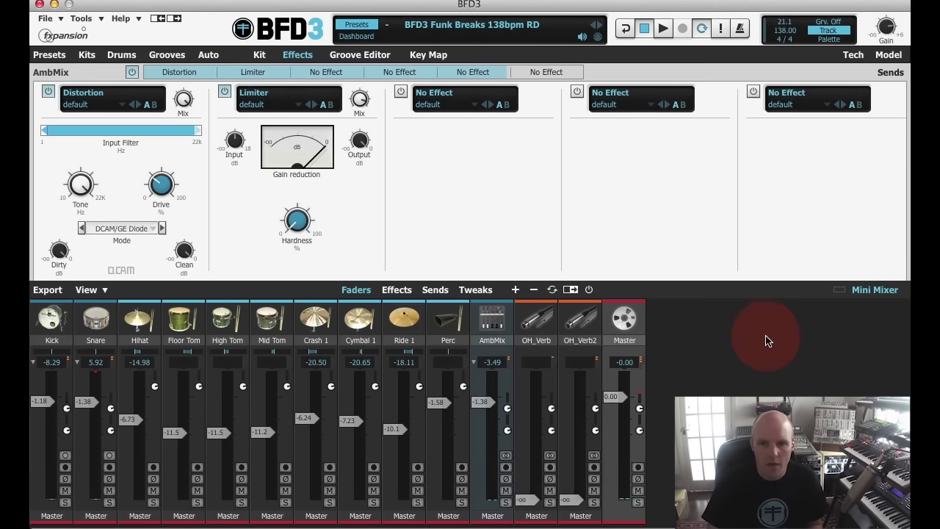
- Add an aux channel to the mixer and select the new Aux3 after checking OH_Verb channels
click(515, 289)
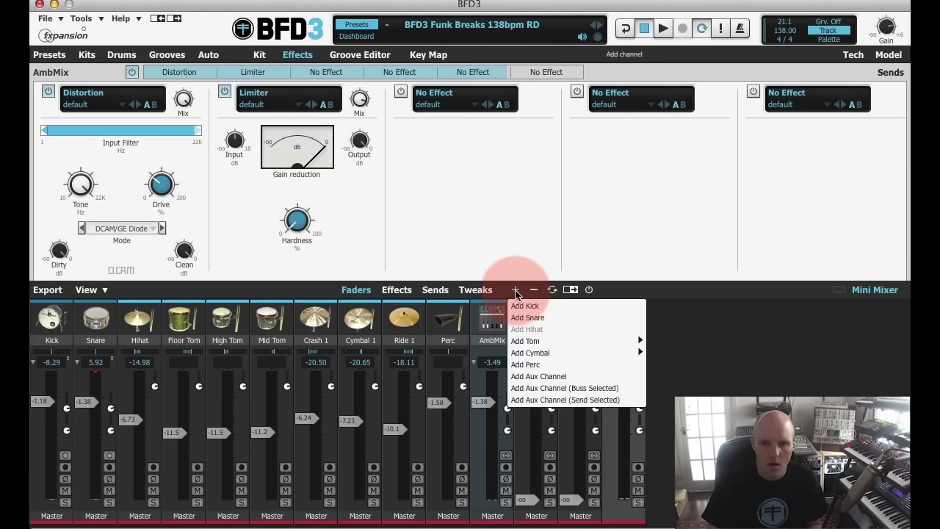
click(581, 378)
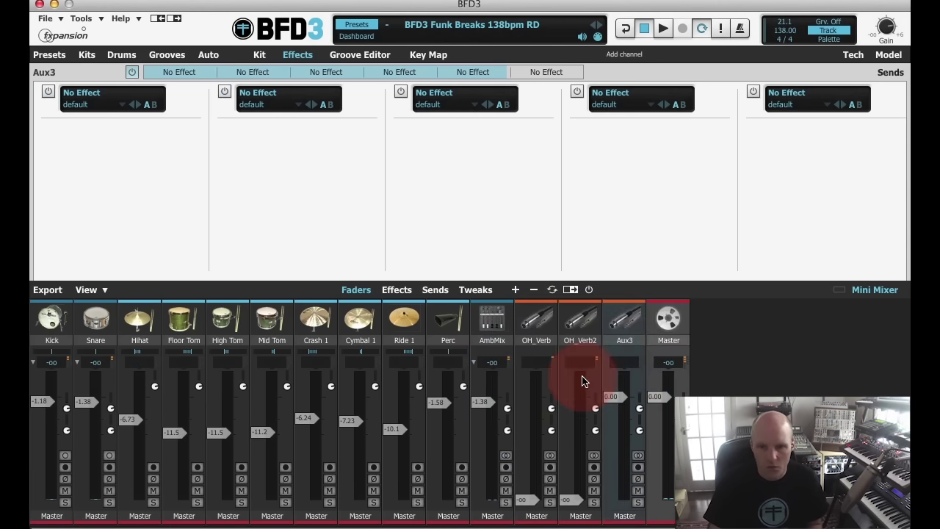
click(580, 321)
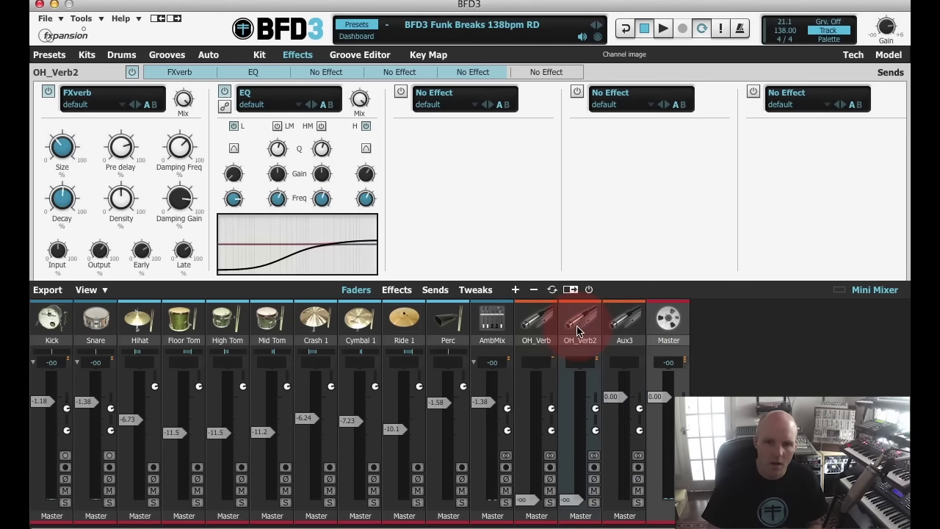
click(539, 322)
click(586, 325)
click(625, 323)
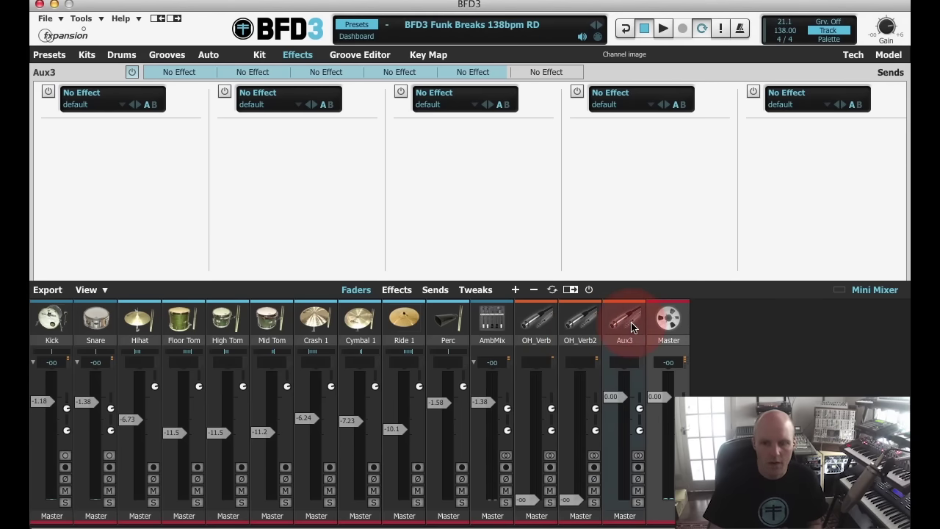
- Load FXverb from Spatial effects into Aux3's first slot with the Early Reflections preset
click(134, 102)
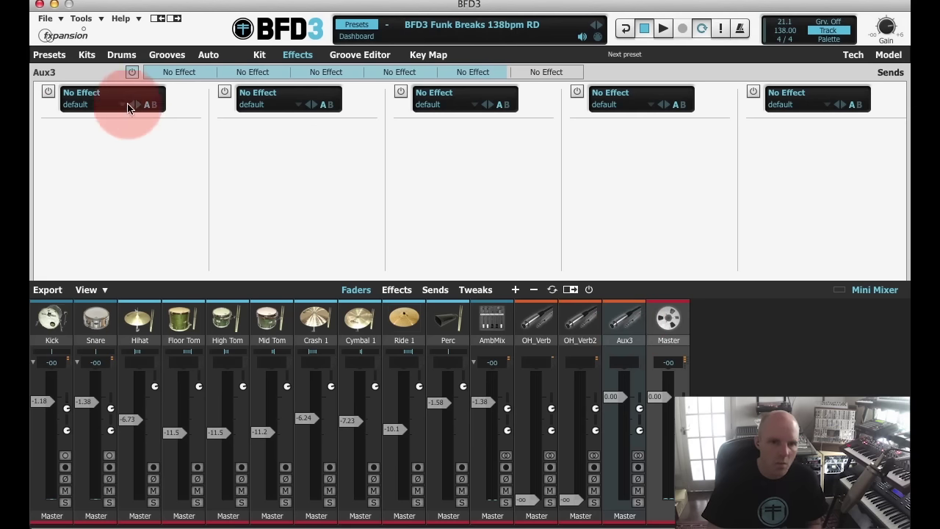
click(117, 134)
mouse_move(121, 146)
click(184, 180)
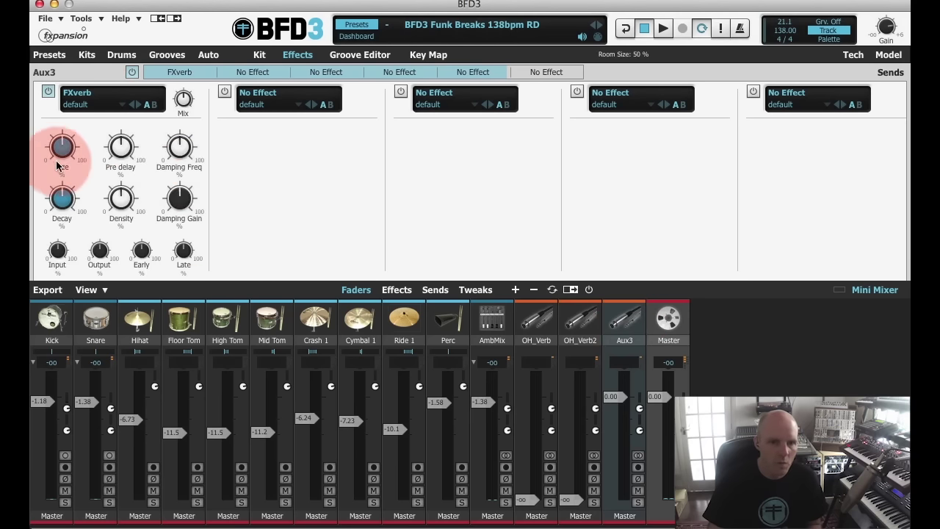
click(82, 105)
drag(83, 105, 119, 139)
click(108, 500)
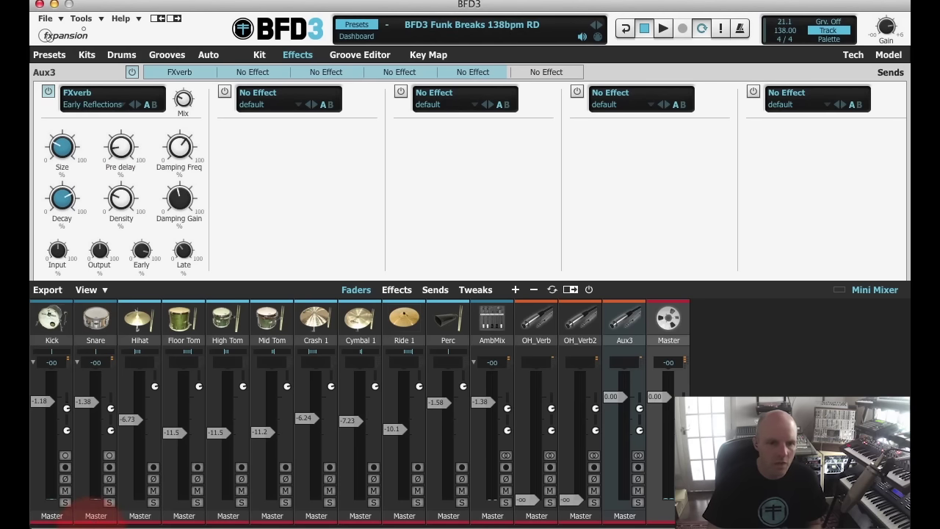
- Enable the Snare channel's first send and route it to Aux3
click(95, 322)
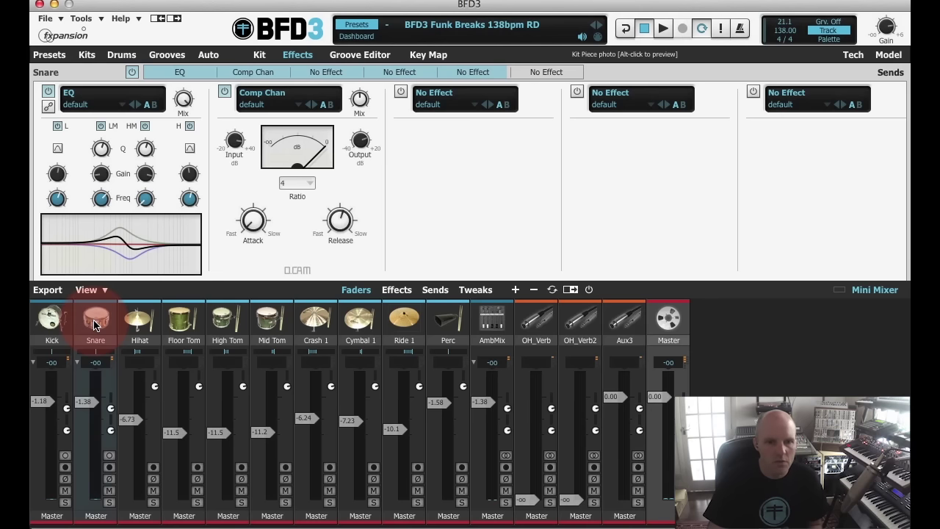
click(859, 203)
click(891, 74)
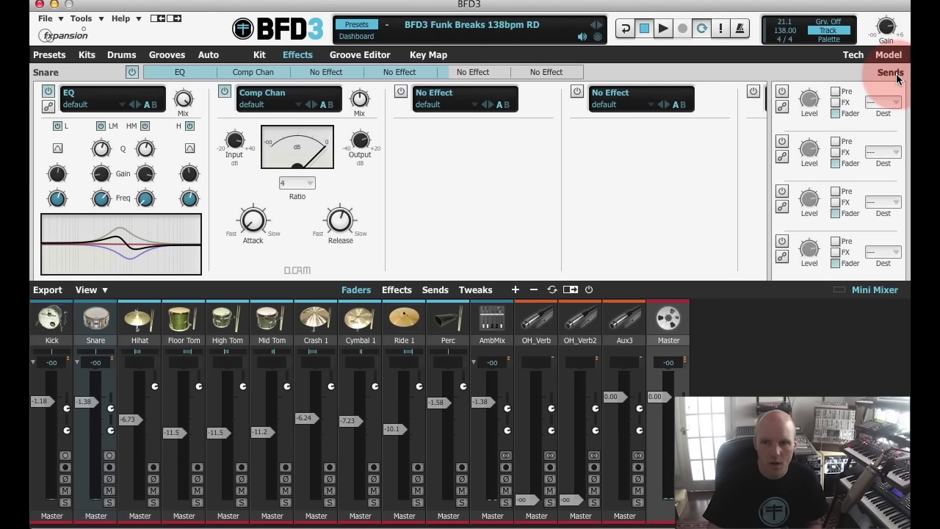
click(783, 94)
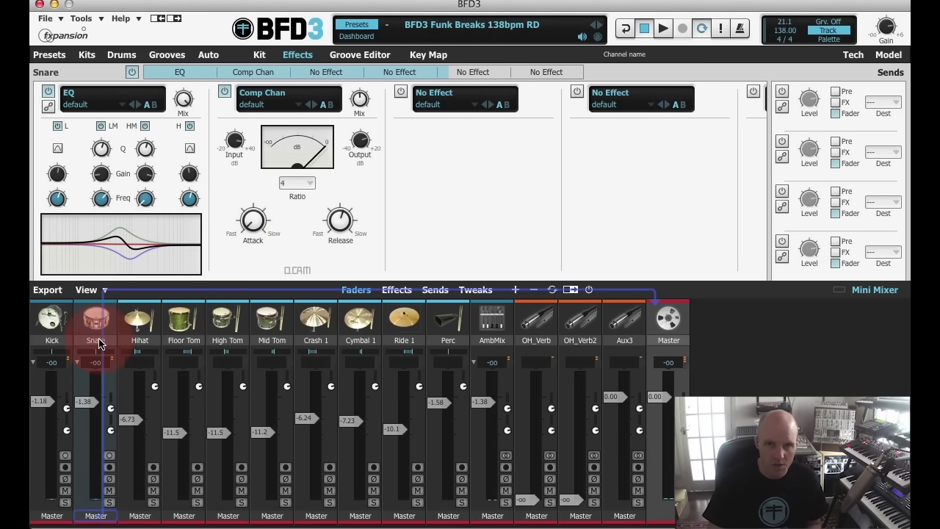
click(782, 92)
click(889, 102)
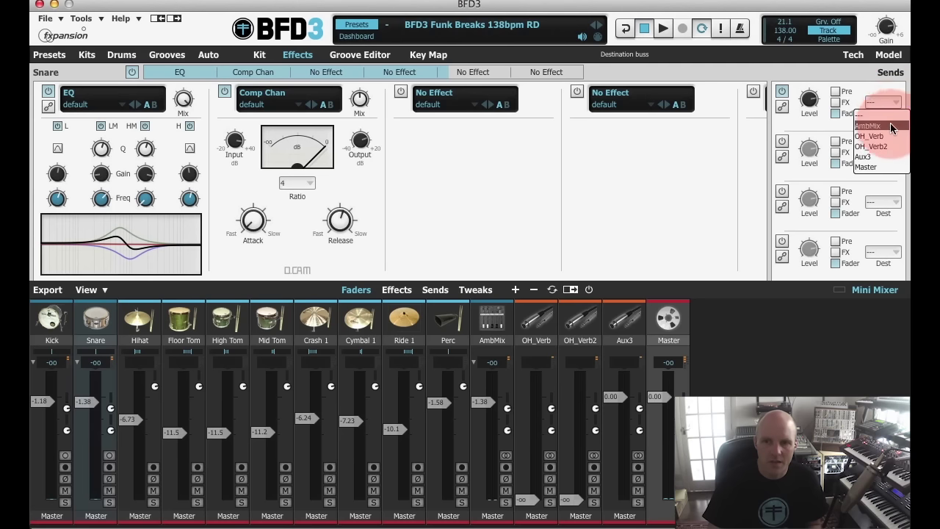
click(894, 156)
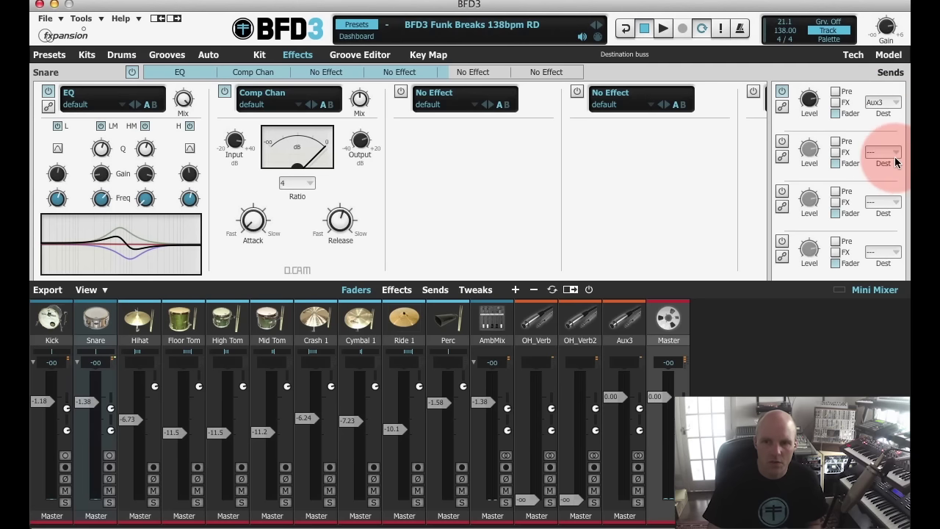
- Rename the Aux3 channel to Reverb
click(623, 338)
double_click(622, 342)
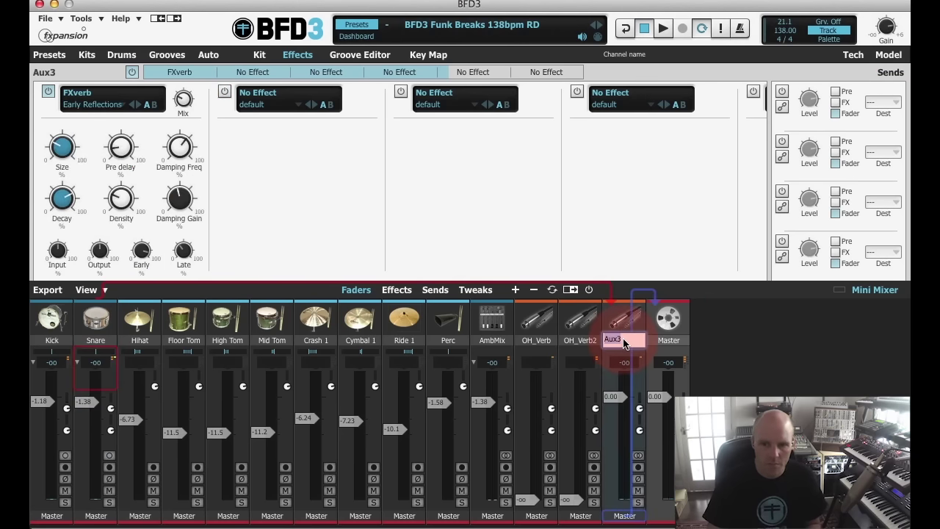
text(Reverb)
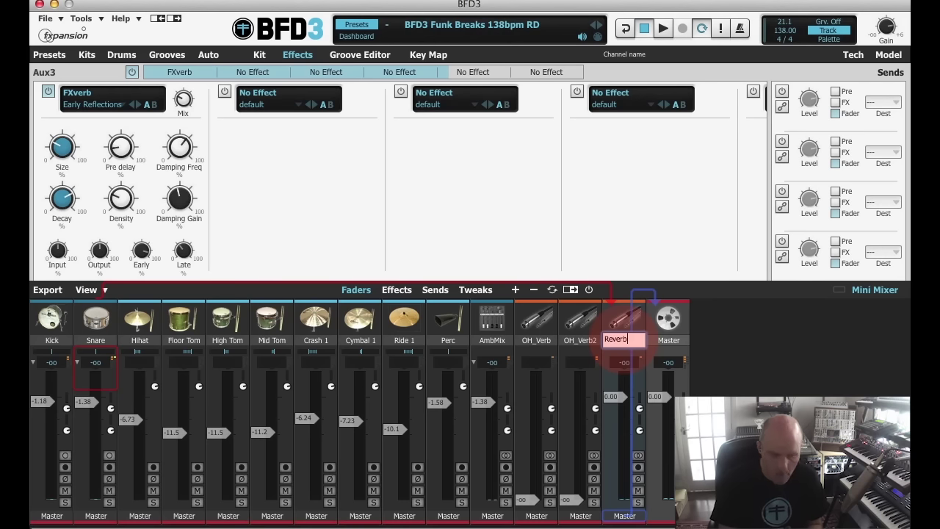
key(Return)
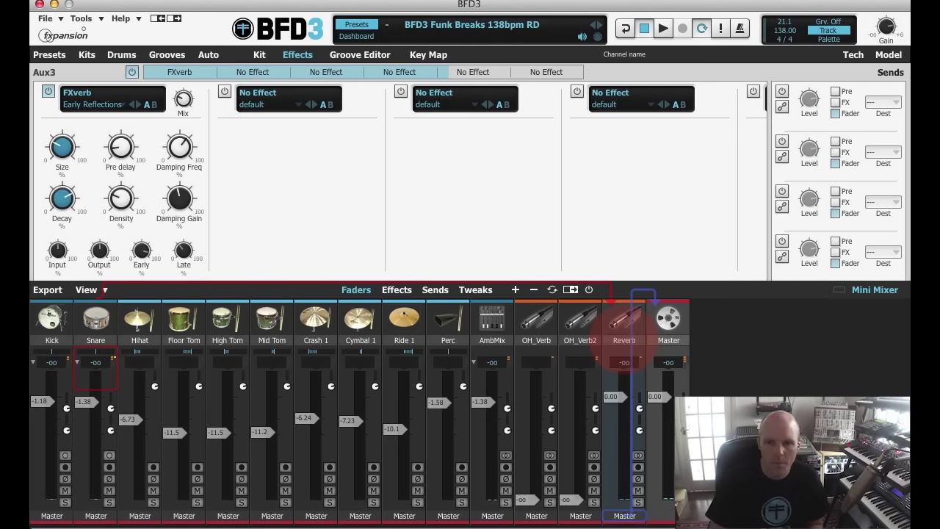
click(889, 102)
- On the Snare channel, point Send 1 at the Reverb bus at 0.66 dB with the Fader source
click(877, 116)
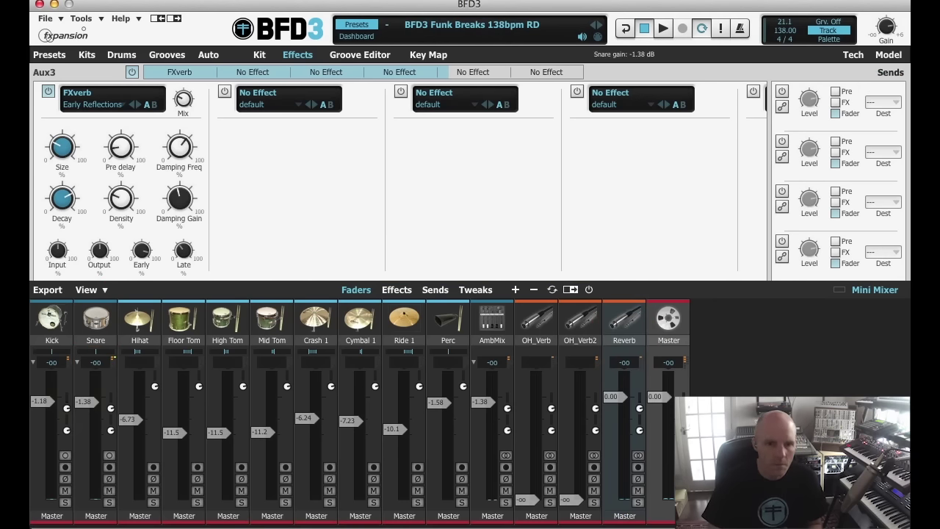
click(92, 345)
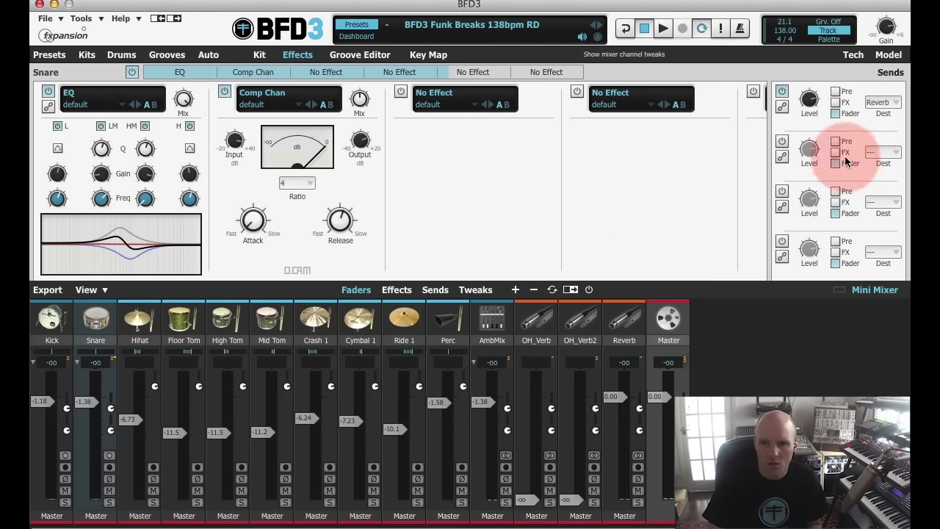
click(896, 103)
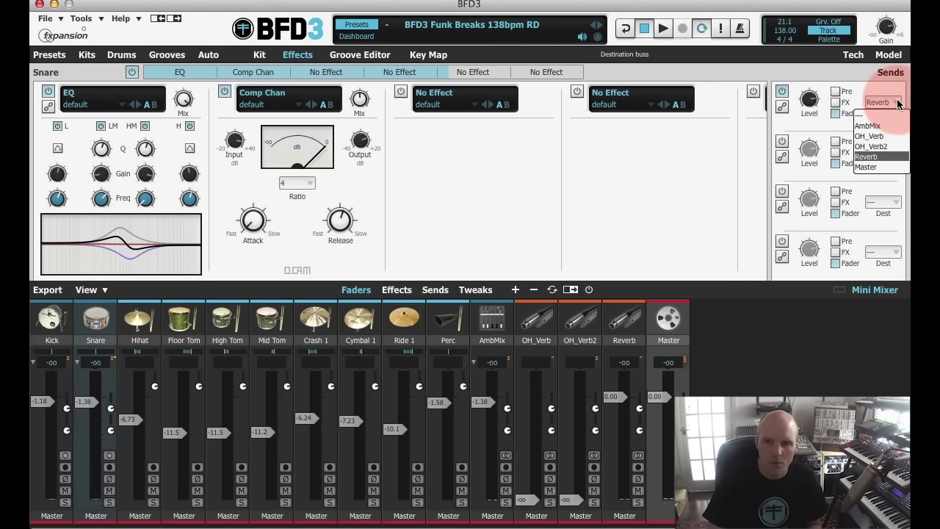
click(897, 104)
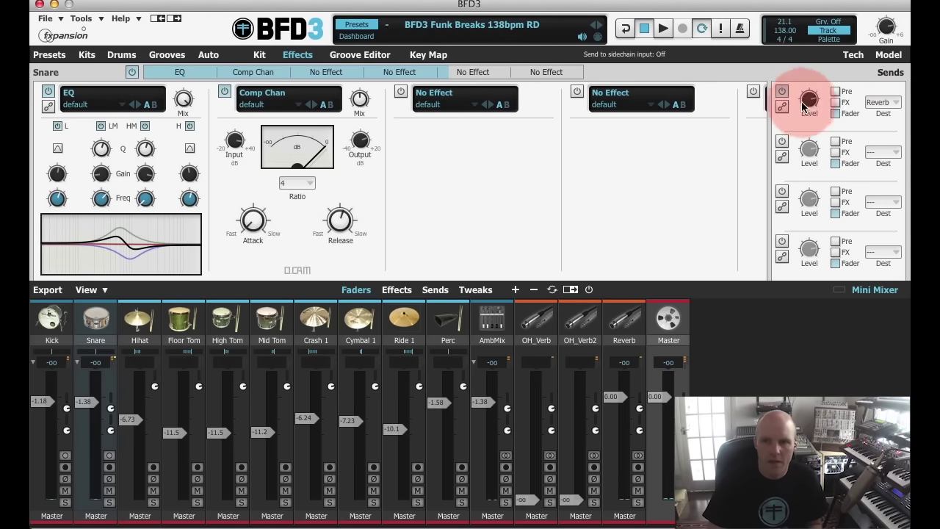
drag(801, 154, 808, 101)
click(837, 93)
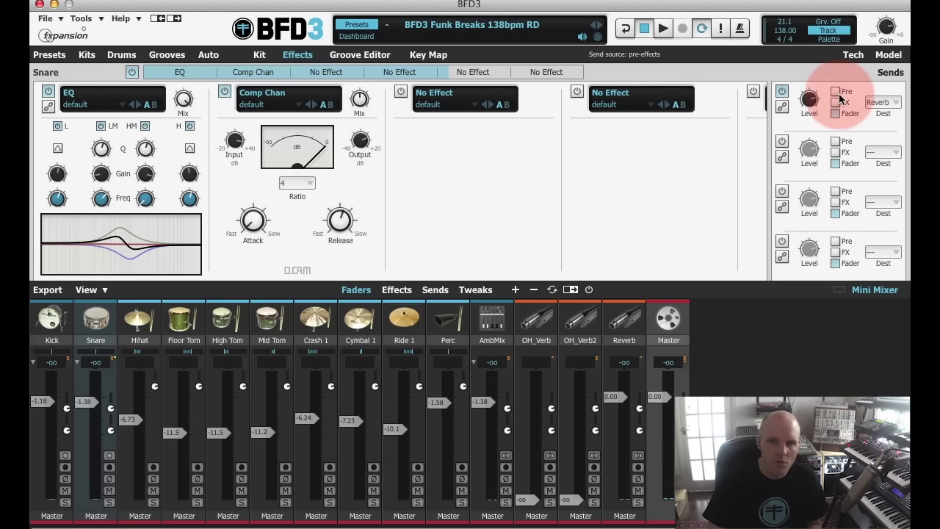
click(839, 103)
click(838, 114)
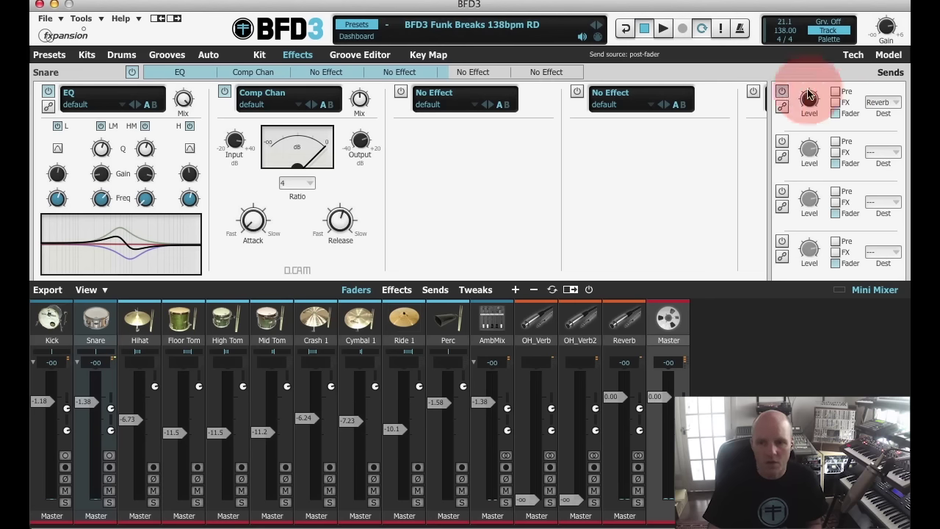
- Turn the Reverb bus's FXverb Mix up to 100% while the groove plays
key(space)
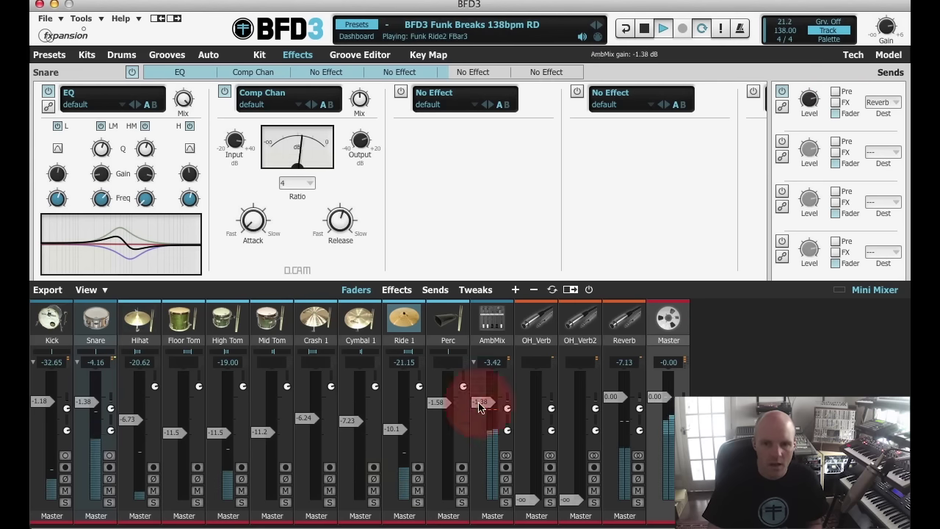
click(624, 317)
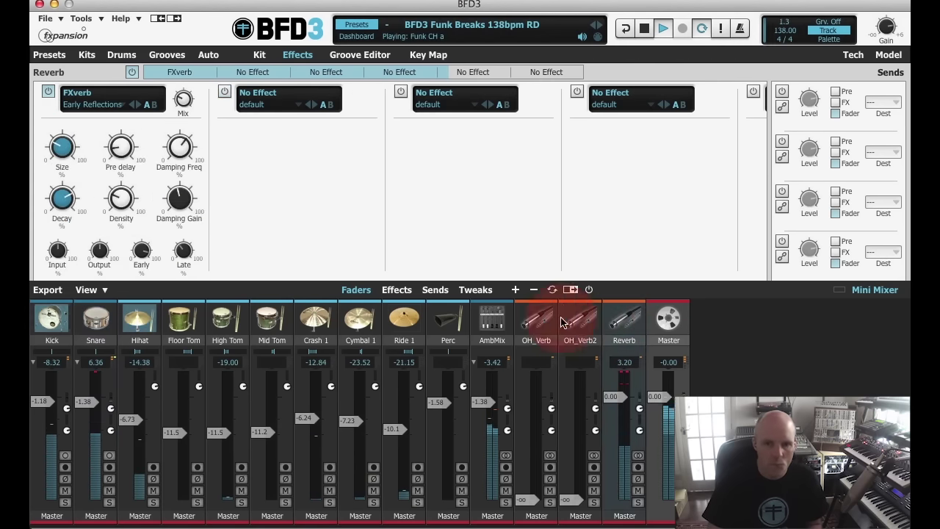
drag(186, 96, 176, 11)
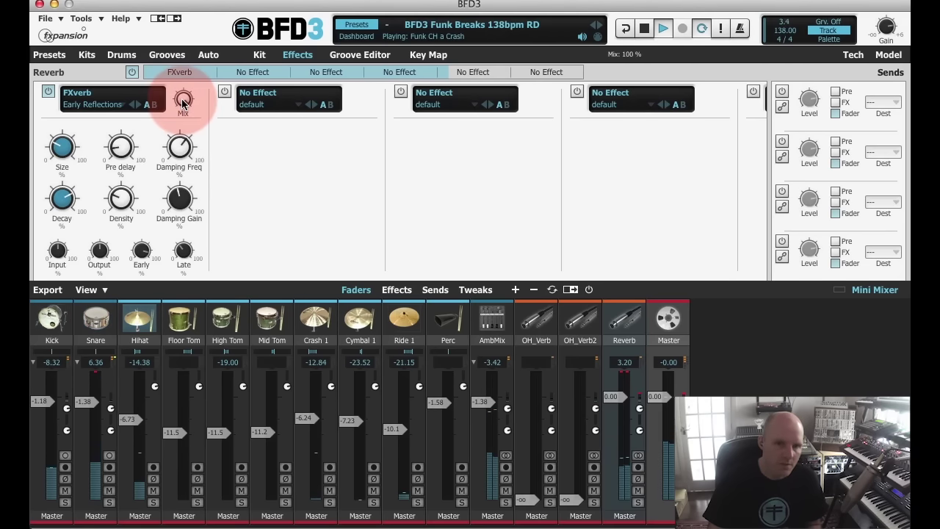
click(486, 234)
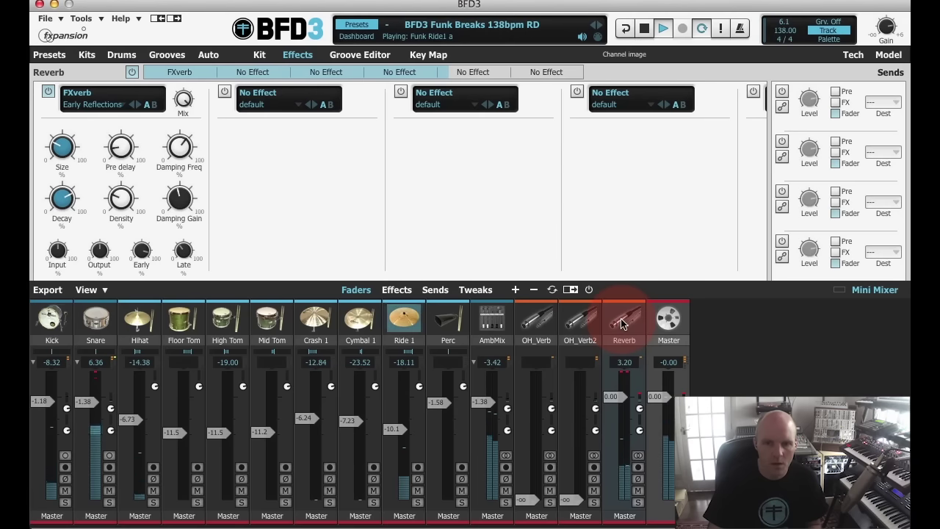
key(space)
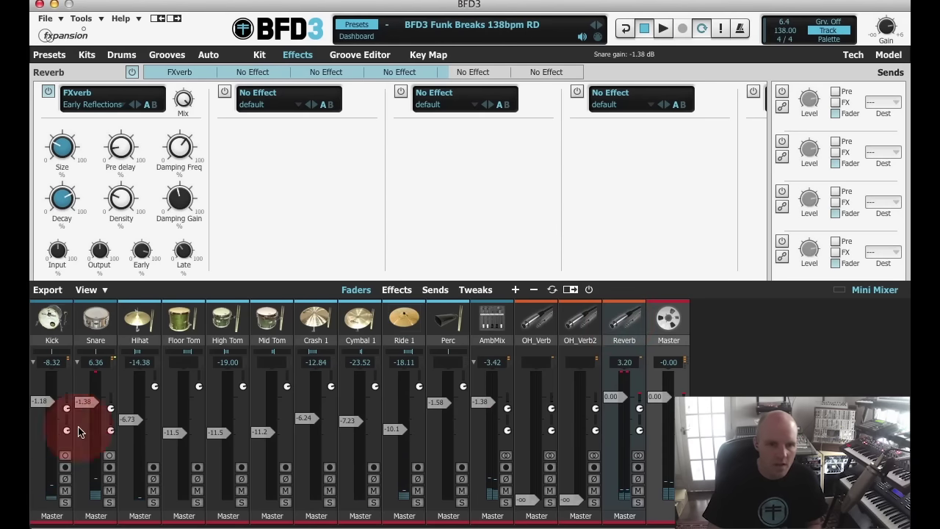
- Audition the Snare soloed with the Reverb bus, then clear both solos and stop playback
click(108, 502)
key(space)
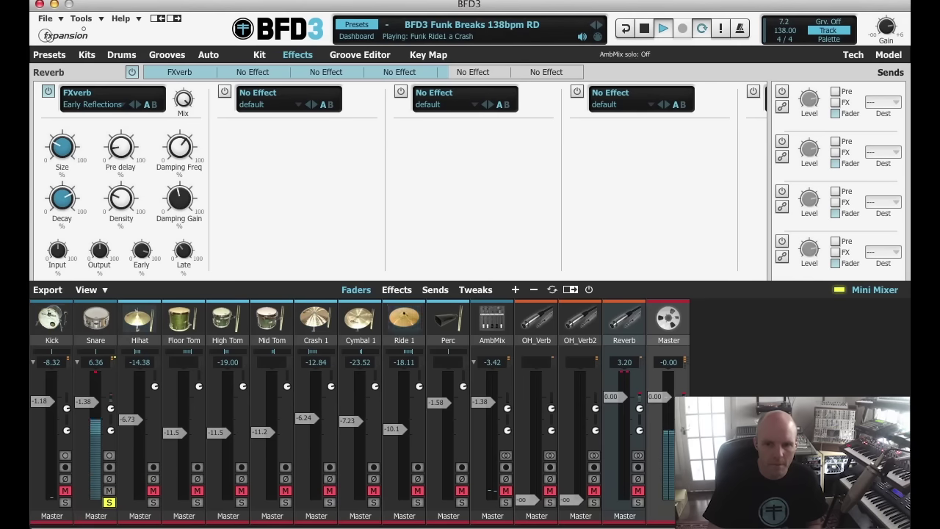
click(638, 503)
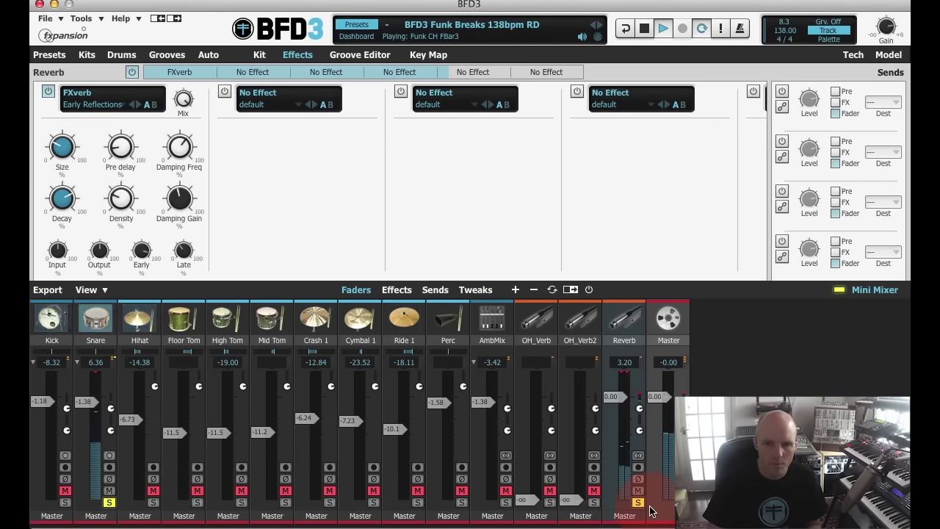
click(637, 502)
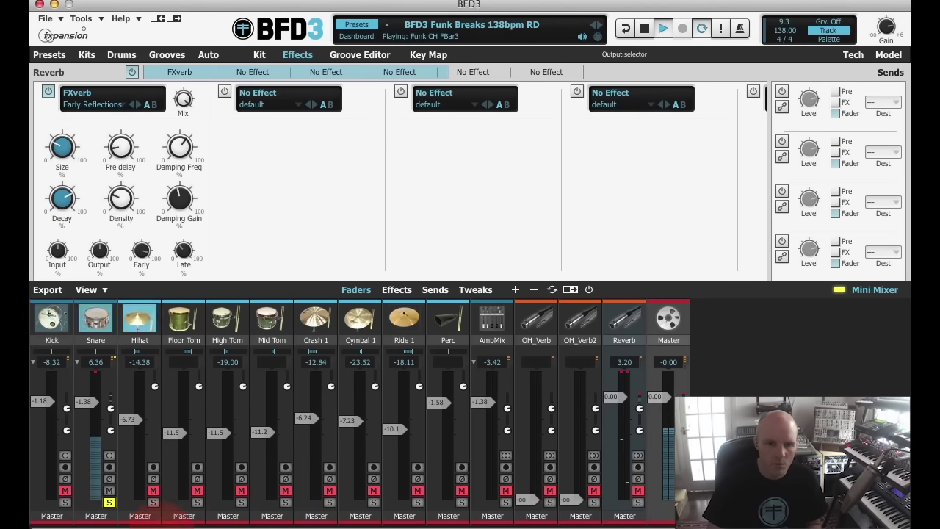
click(108, 502)
key(space)
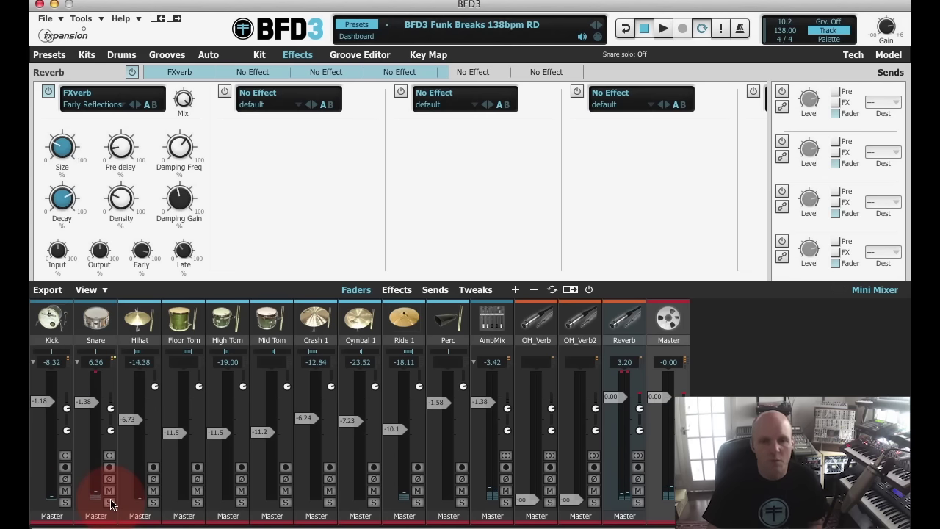
click(253, 95)
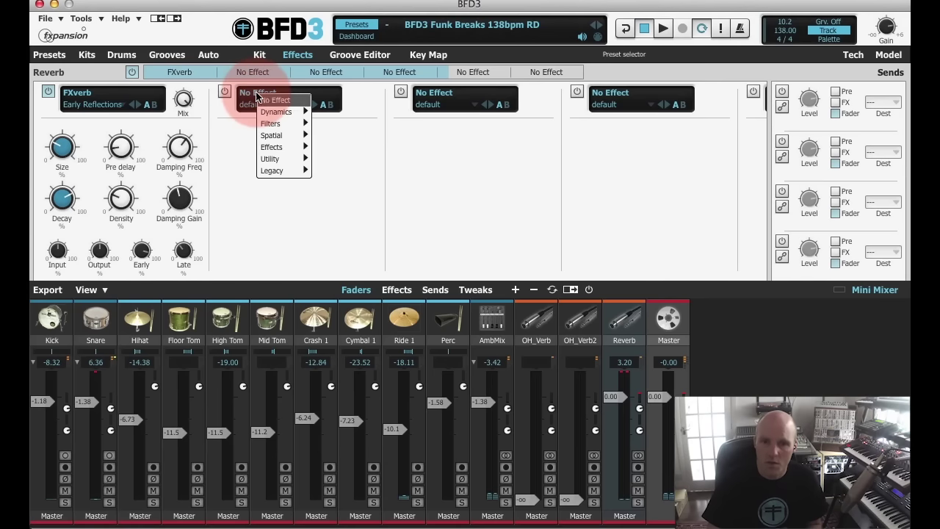
mouse_move(284, 115)
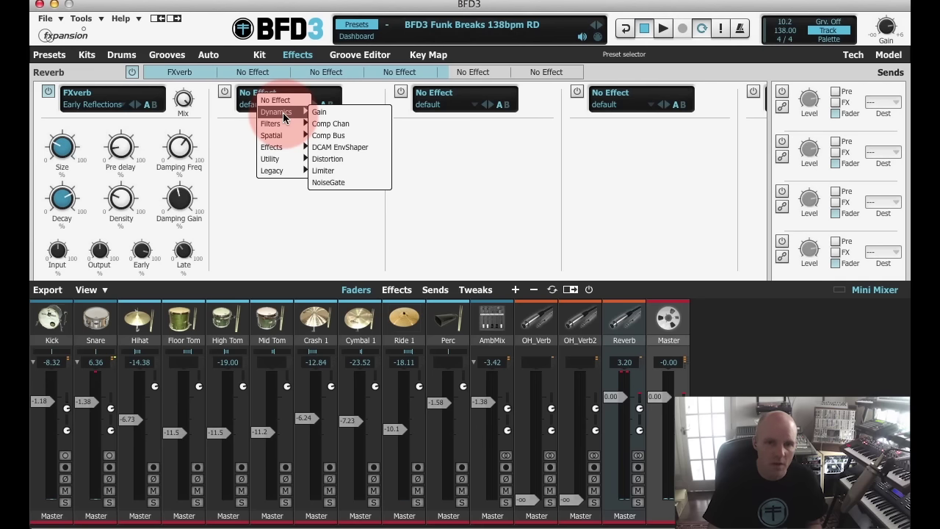
mouse_move(285, 135)
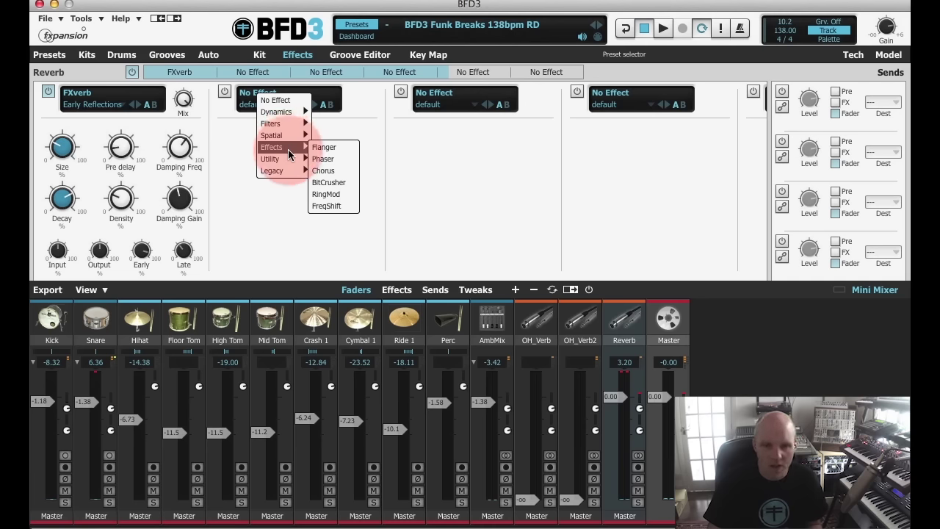
click(279, 203)
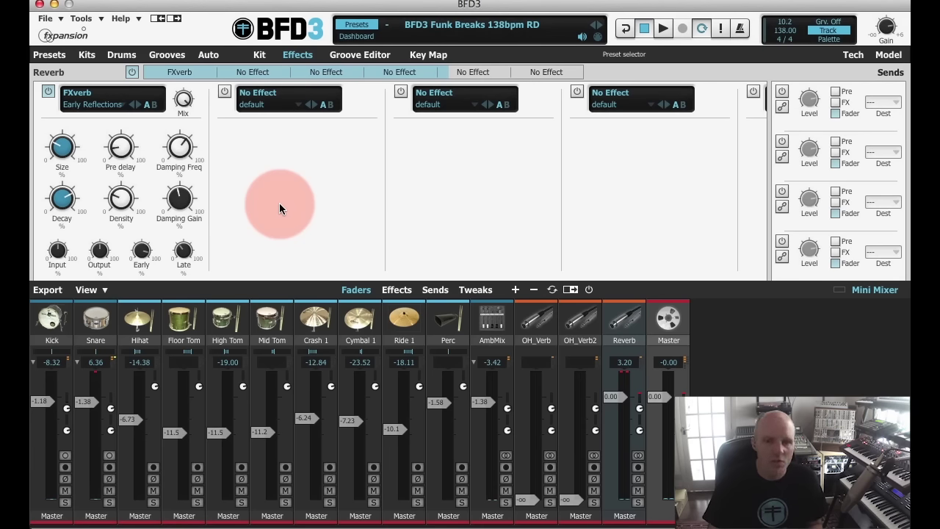
click(196, 70)
click(457, 95)
click(364, 72)
click(373, 73)
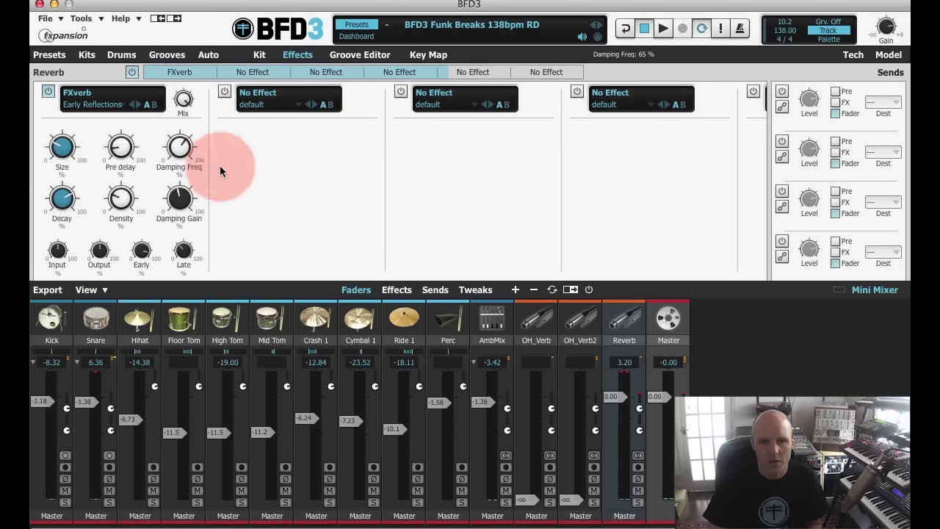
click(295, 74)
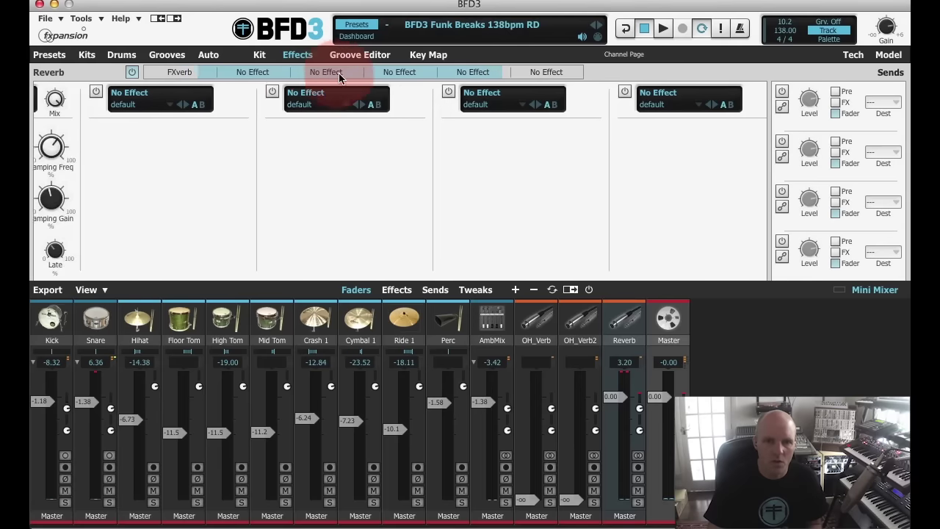
- Add a Flanger to slot 2, then rearrange the rack so FXverb sits in slot 2 and slot 1 is empty
click(399, 72)
click(429, 66)
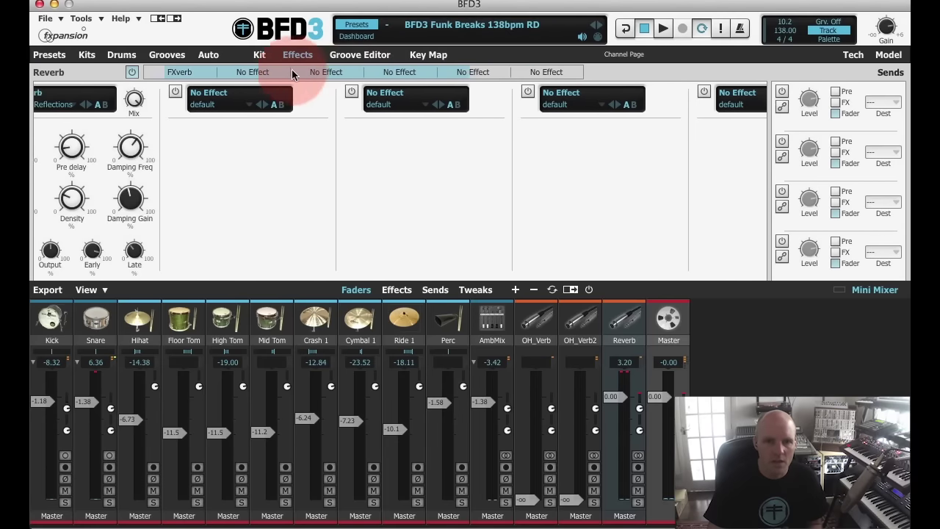
click(257, 93)
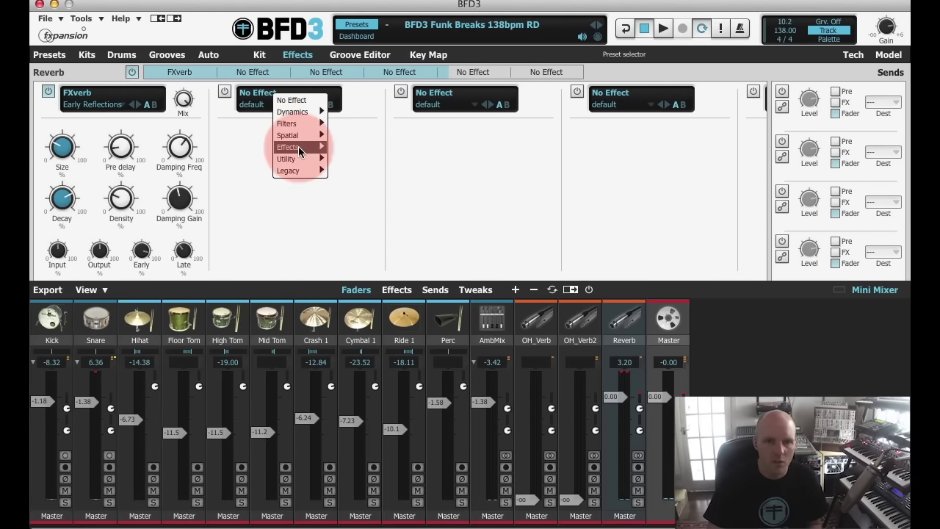
mouse_move(298, 146)
click(342, 146)
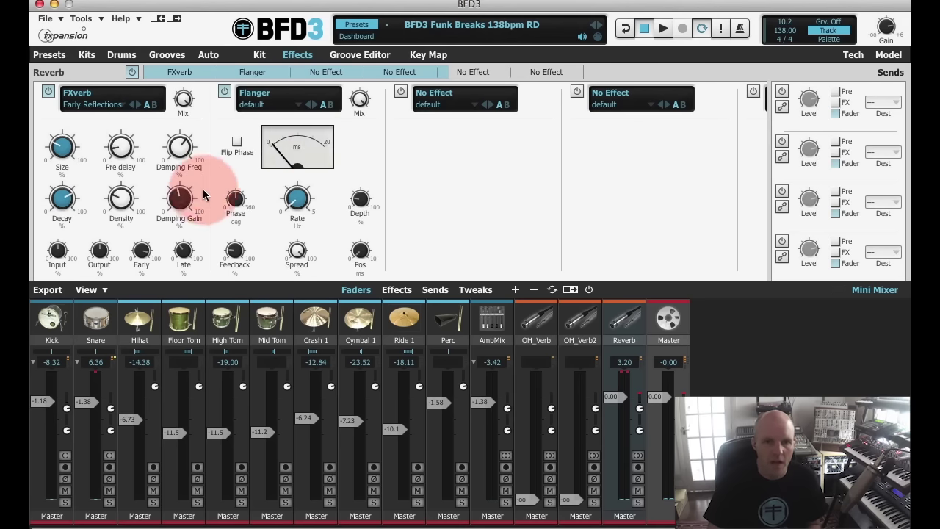
drag(189, 177, 440, 184)
drag(163, 174, 630, 109)
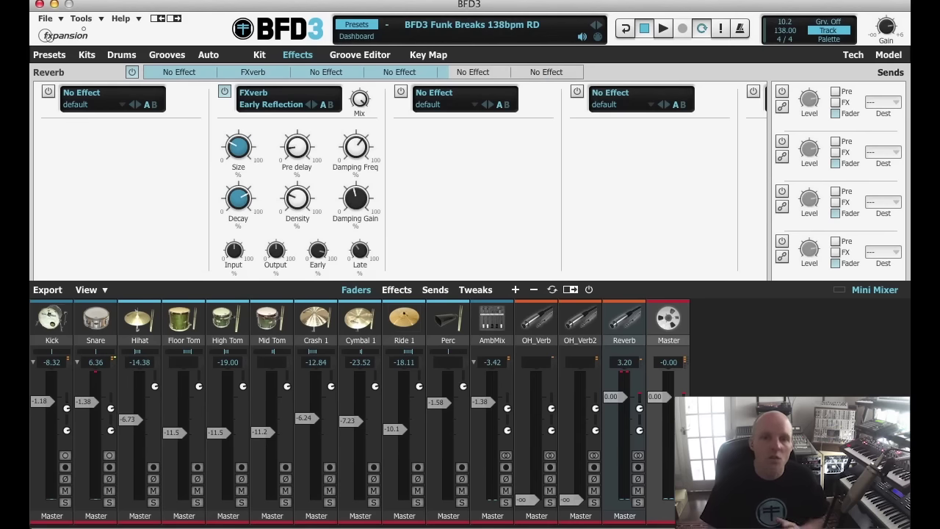
- Switch to the Groove Editor to view the Funk Ride2 b groove beside the palette
click(362, 55)
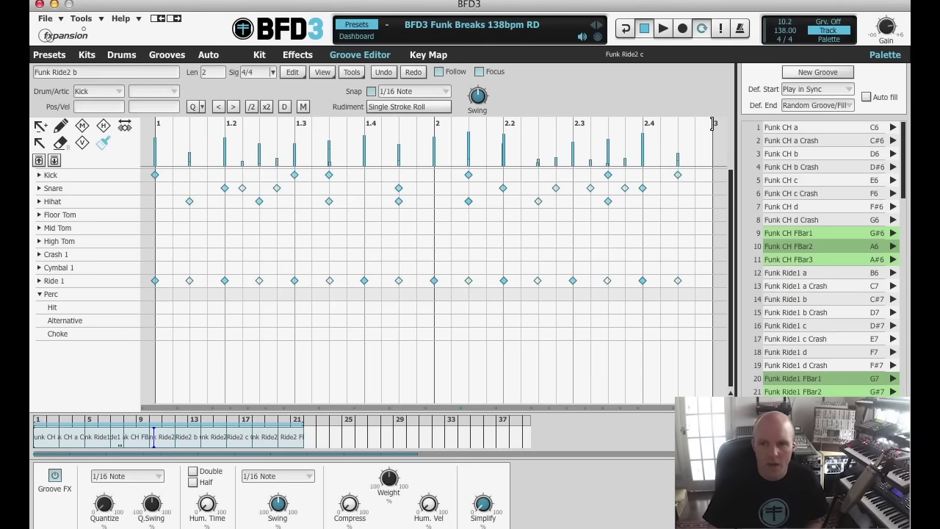